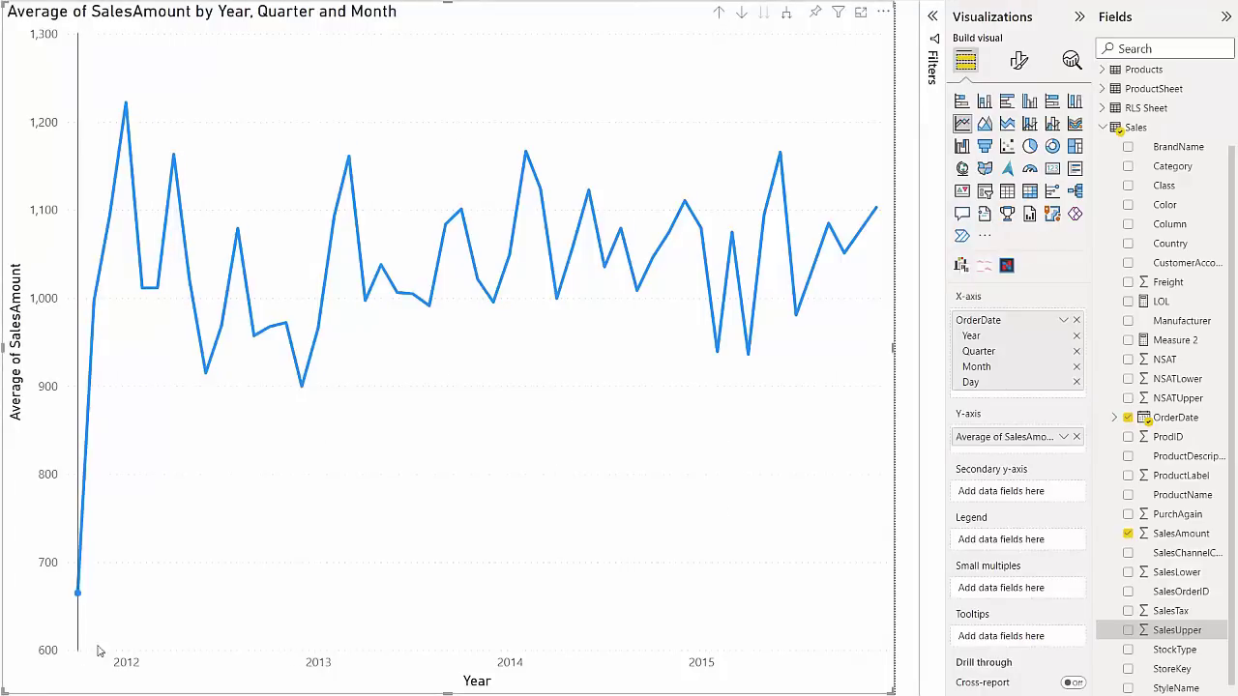
Assign SalesUpper as the upper bound and SalesLower as the lower bound of the line chart's error bars
mouse_move(510, 375)
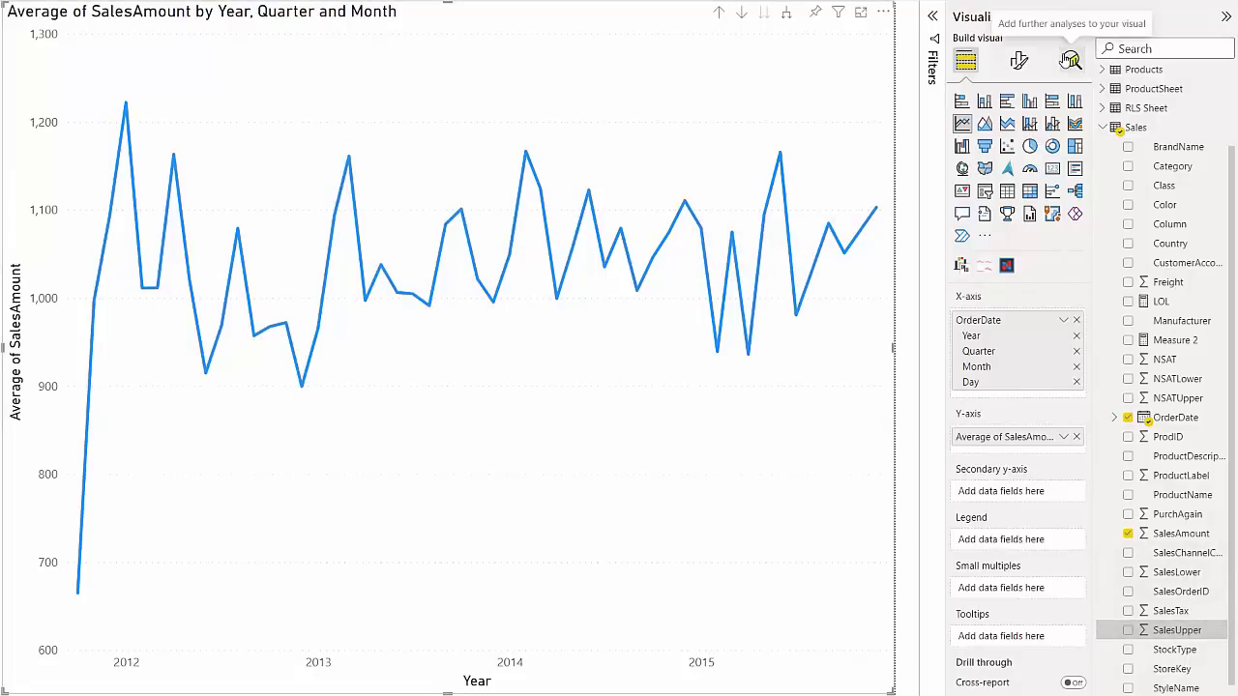
left_click(1069, 61)
scroll(1008, 203, "down", 5)
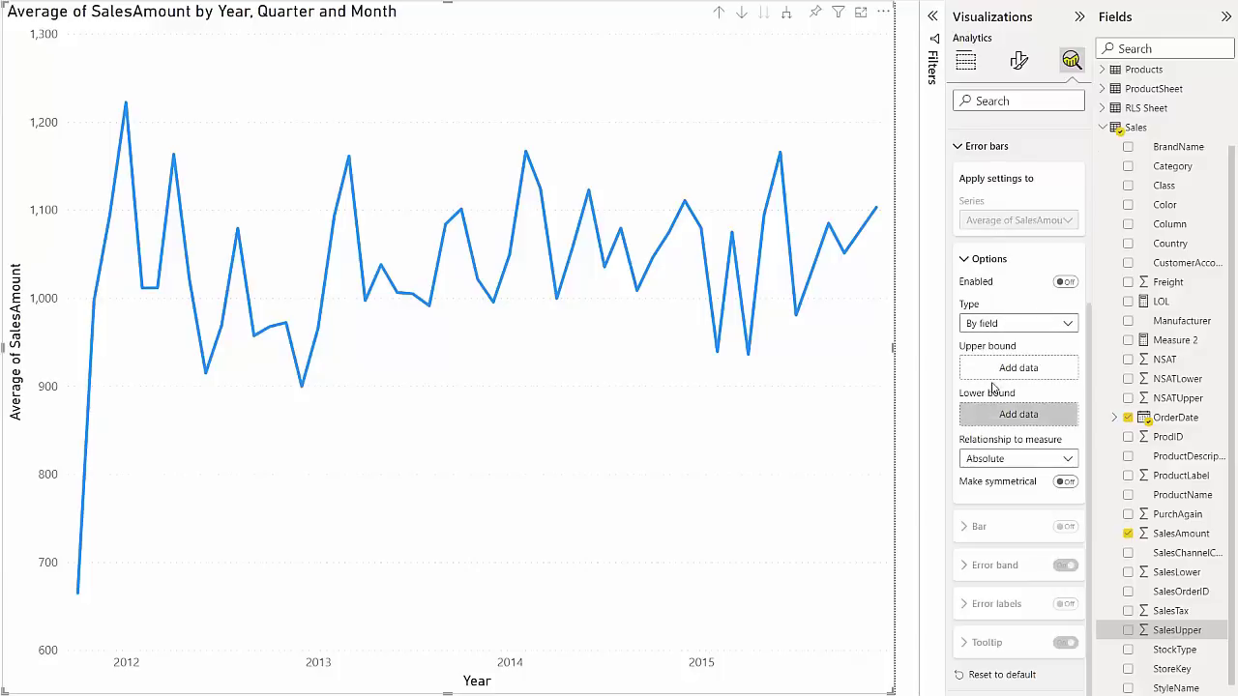
left_click_drag(1176, 631, 967, 369)
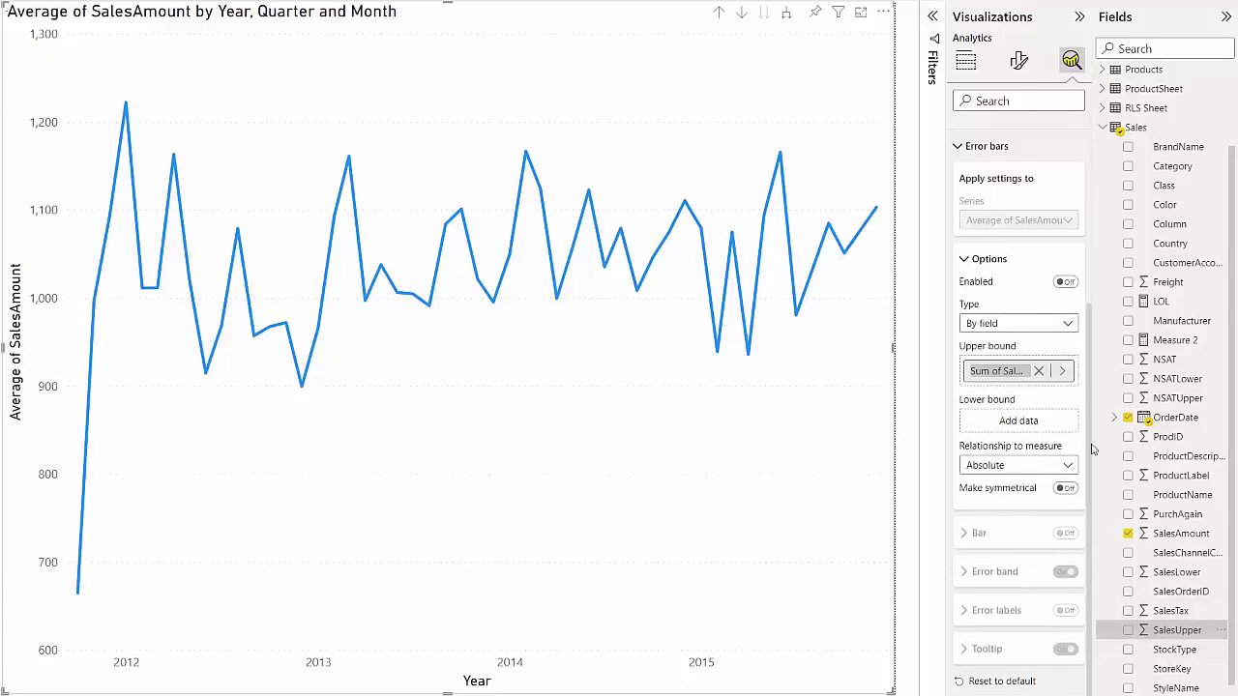
left_click_drag(1180, 573, 977, 424)
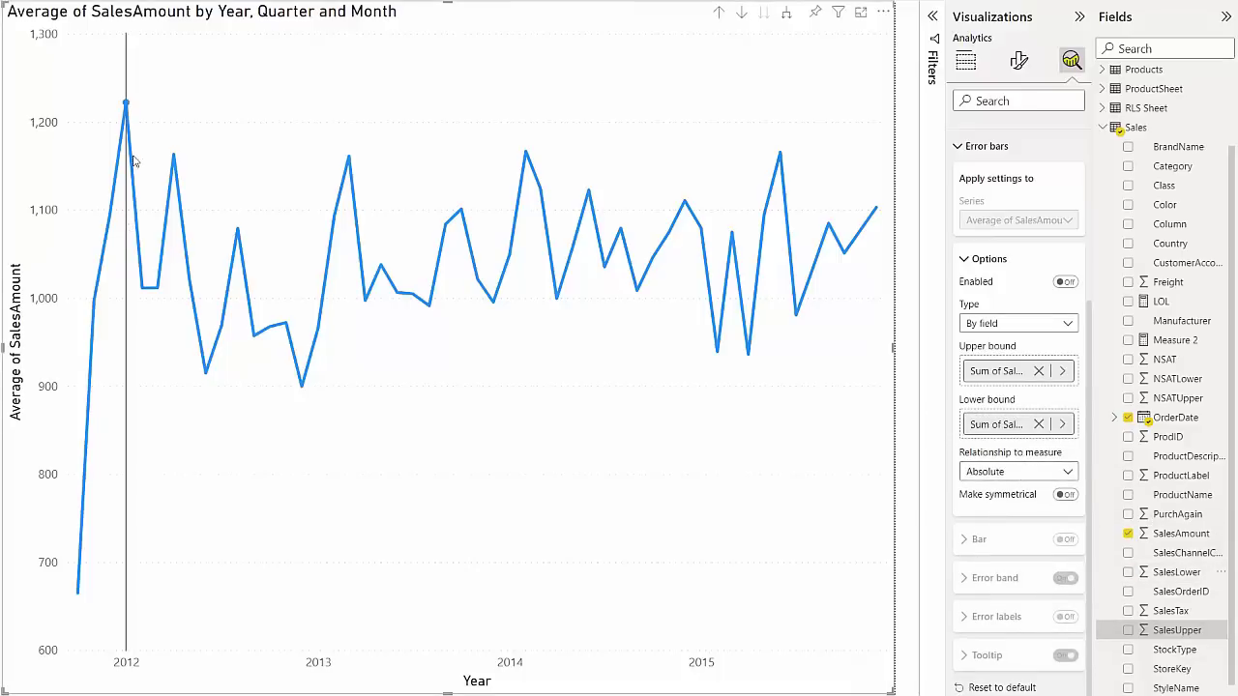
Aggregate both the upper and lower bound fields by Average and enable the error bars
left_click(1025, 373)
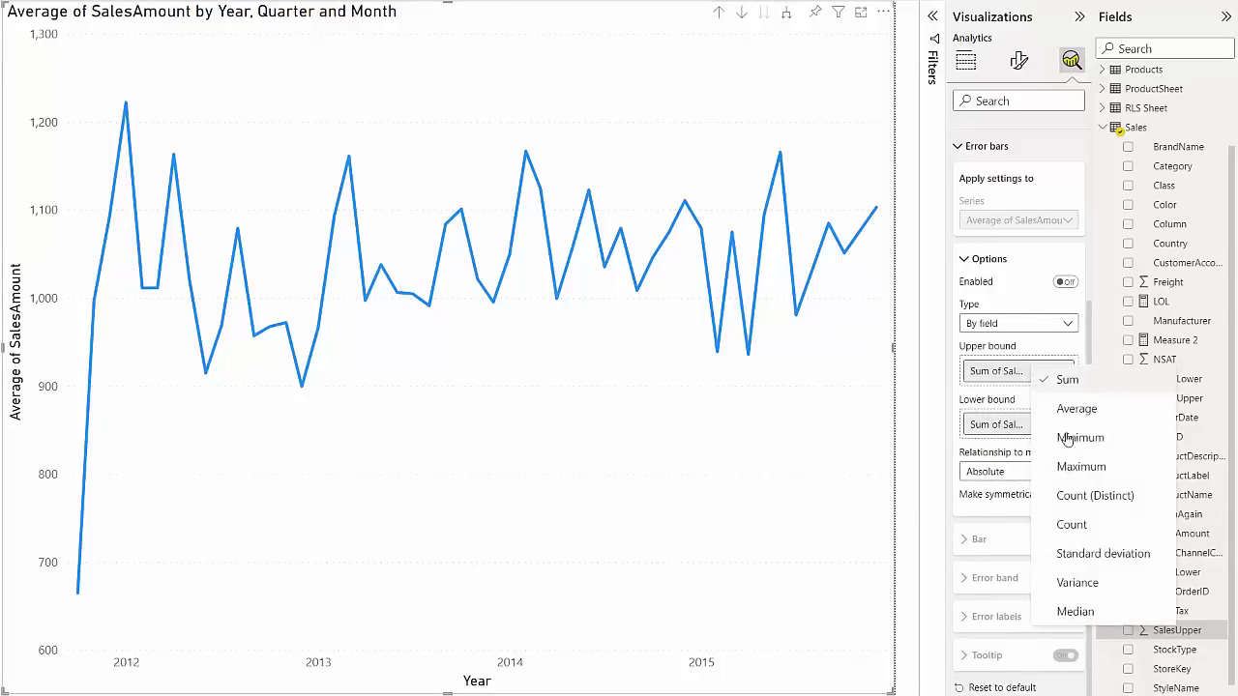
left_click(1082, 424)
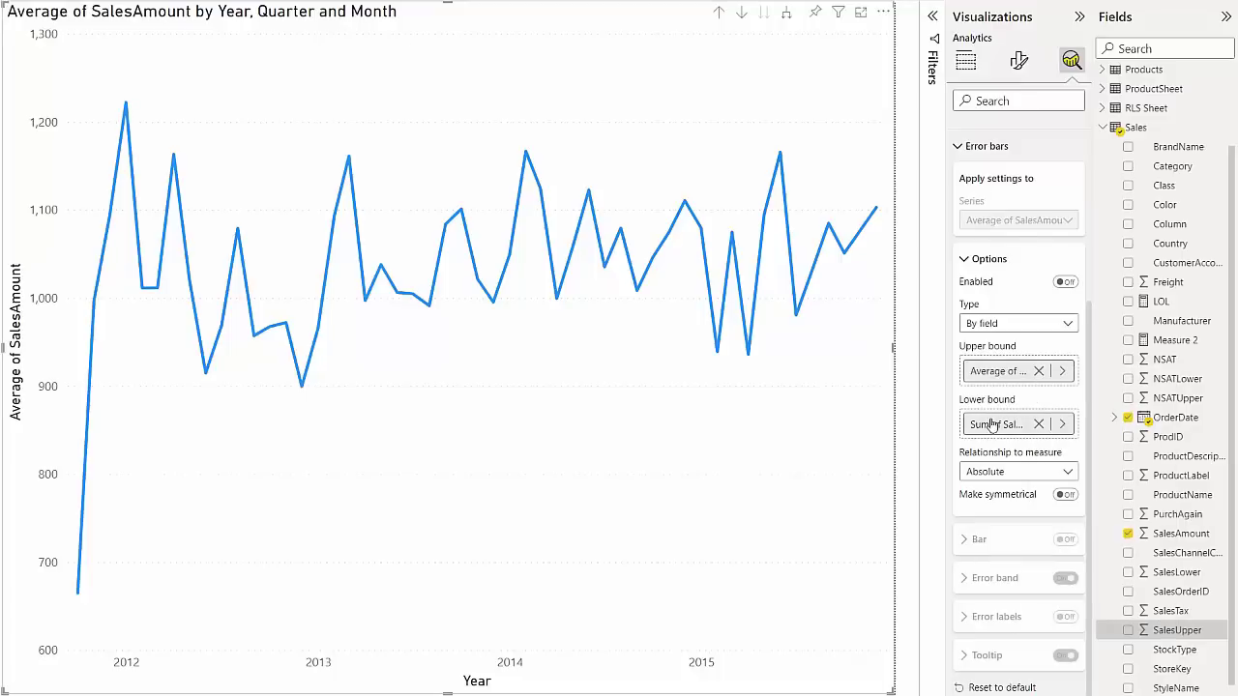
left_click(993, 425)
left_click(1075, 462)
left_click(1065, 282)
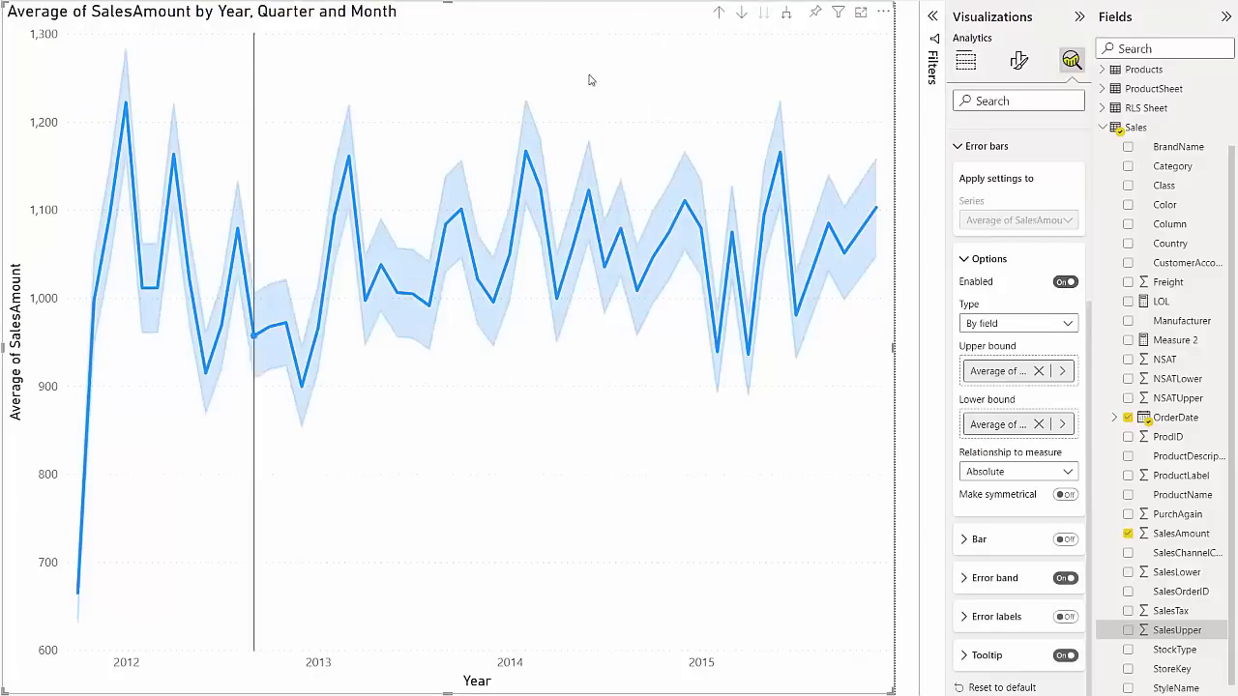
Try showing individual error bars in place of the error band, and restore the band display
left_click(1064, 577)
left_click(1065, 540)
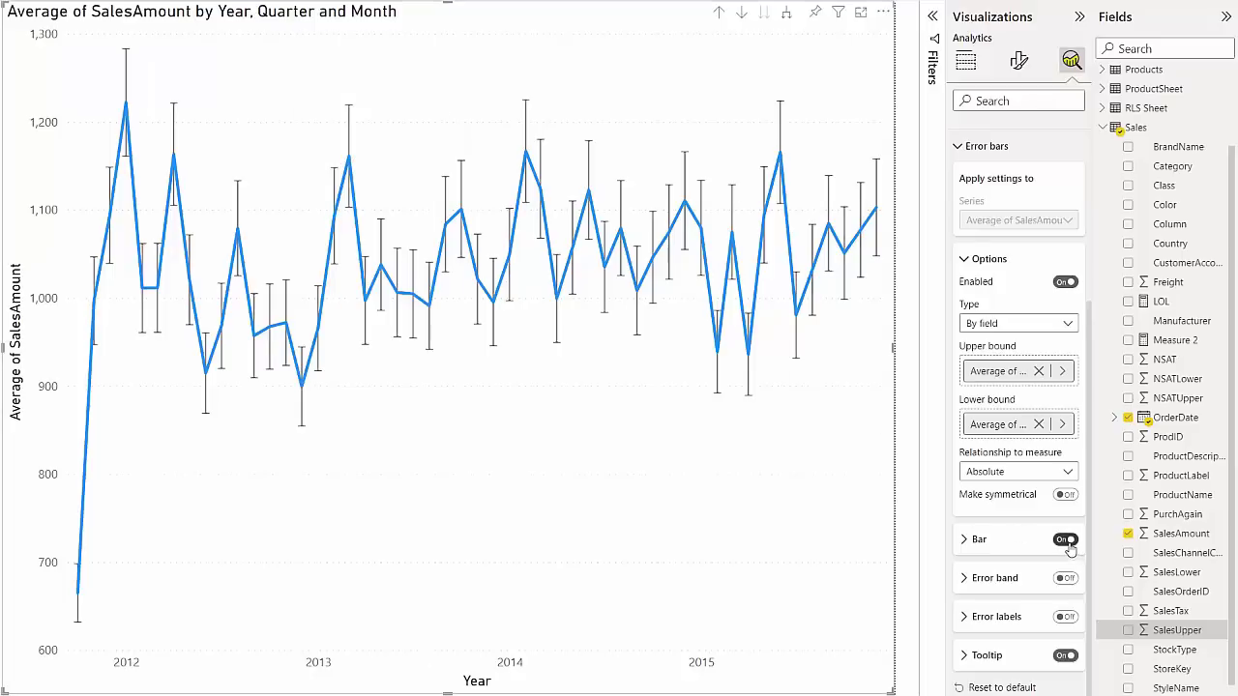
left_click(1065, 540)
left_click(1065, 578)
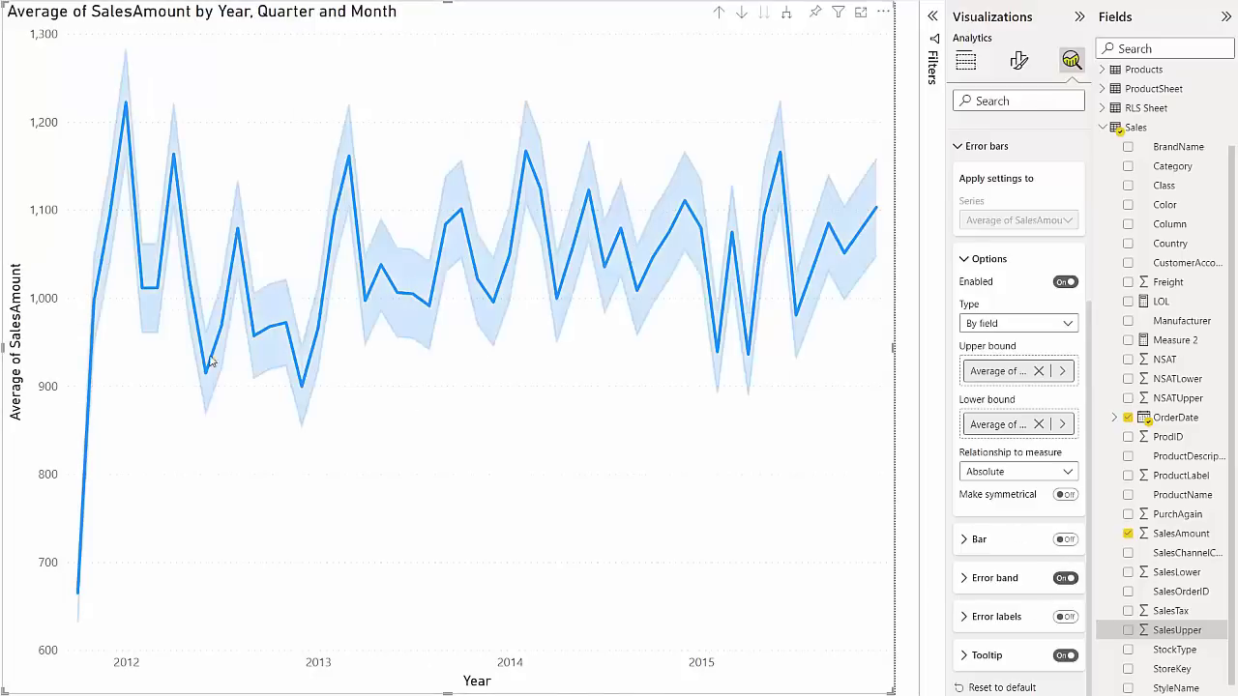
Try the Fill style on the error band and return it to Fill and line
left_click(965, 579)
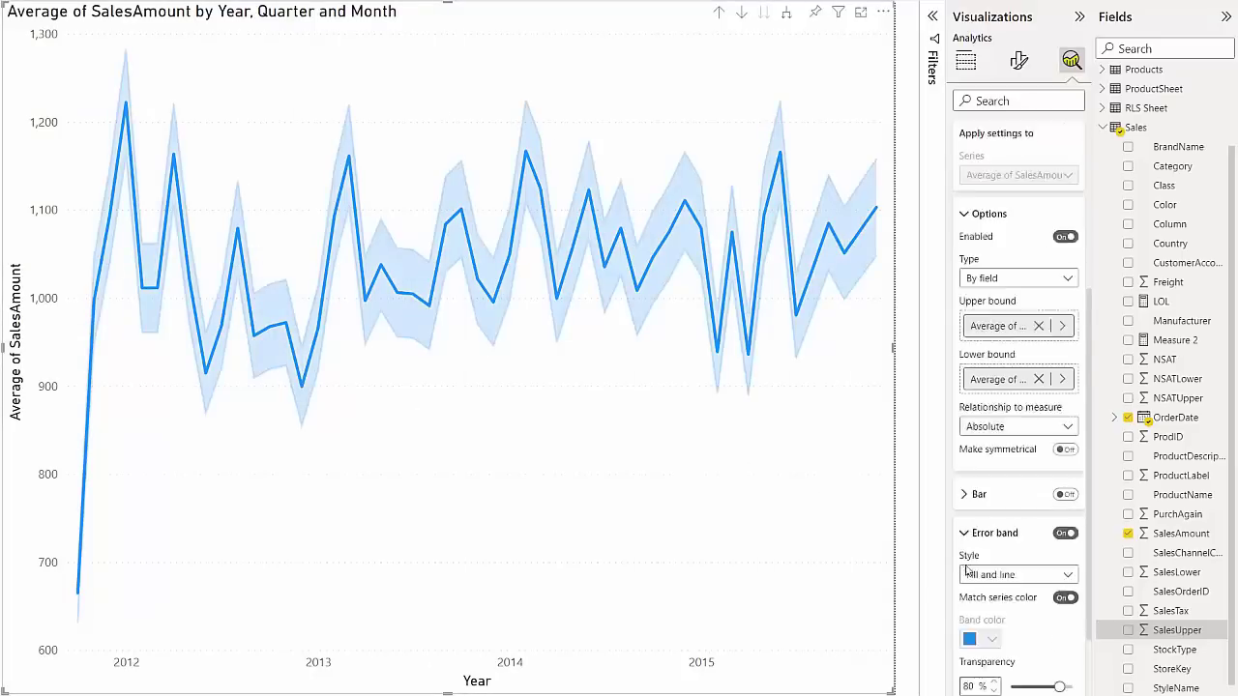
scroll(1006, 426, "down", 3)
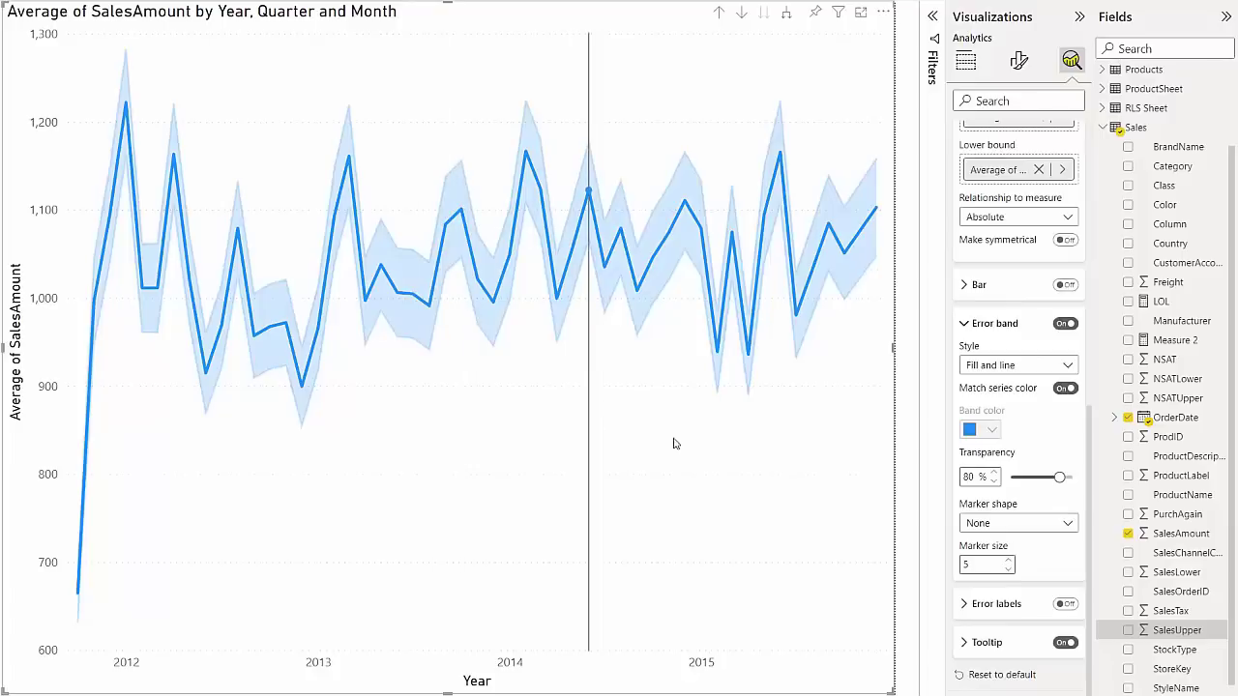
left_click(998, 366)
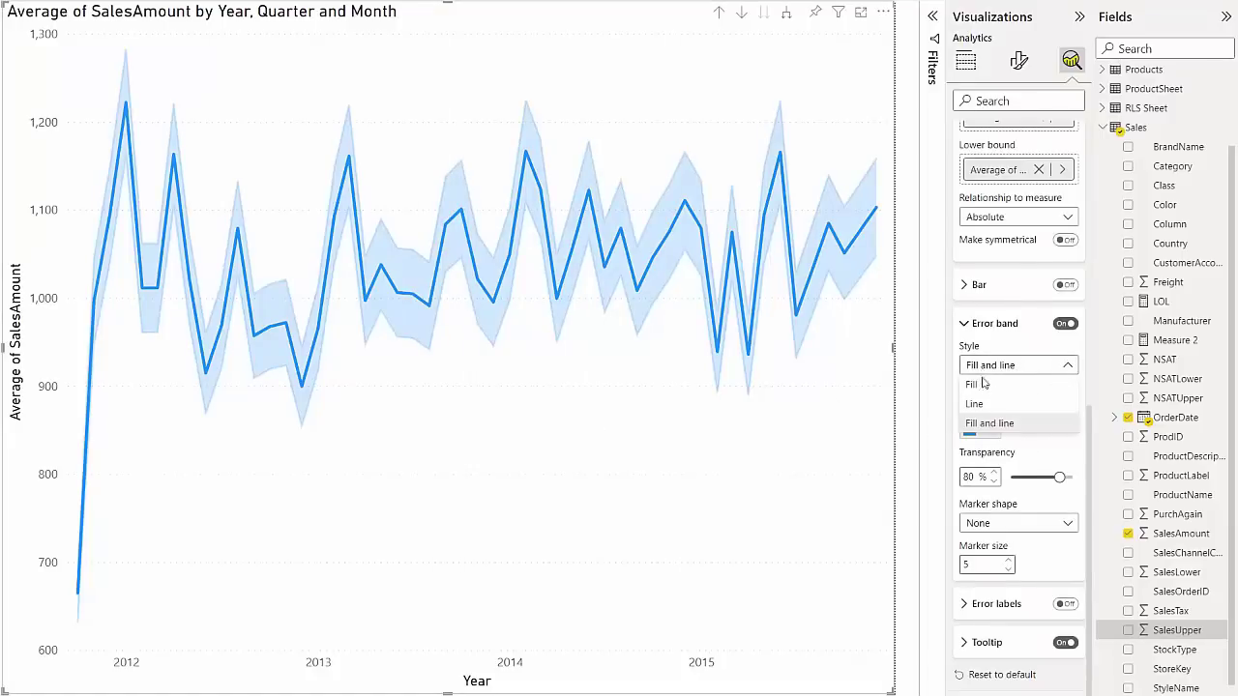
left_click(997, 364)
left_click(996, 365)
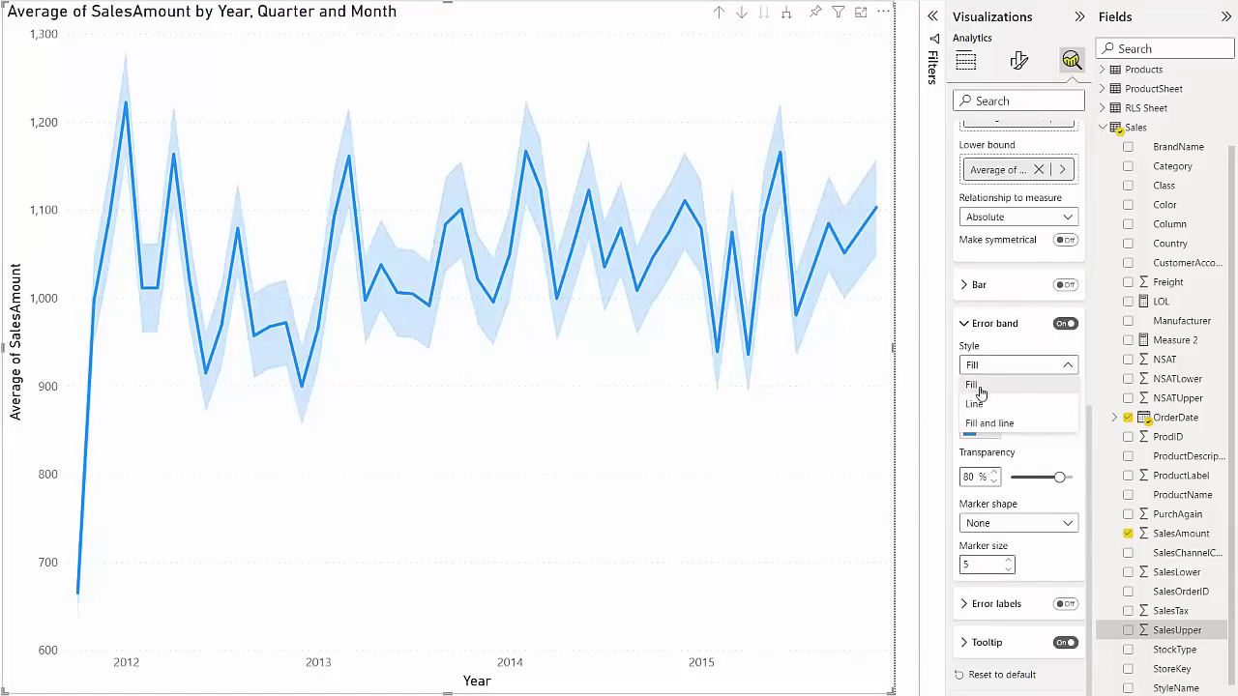
left_click(984, 404)
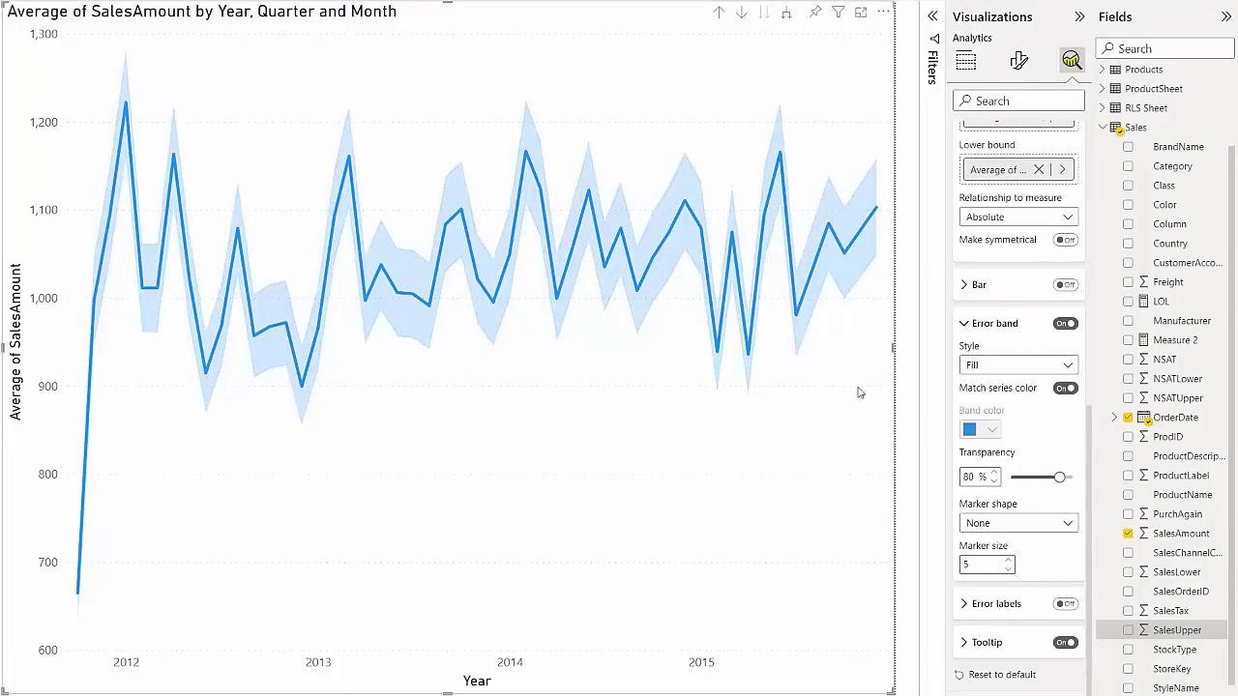
left_click(986, 364)
left_click(984, 423)
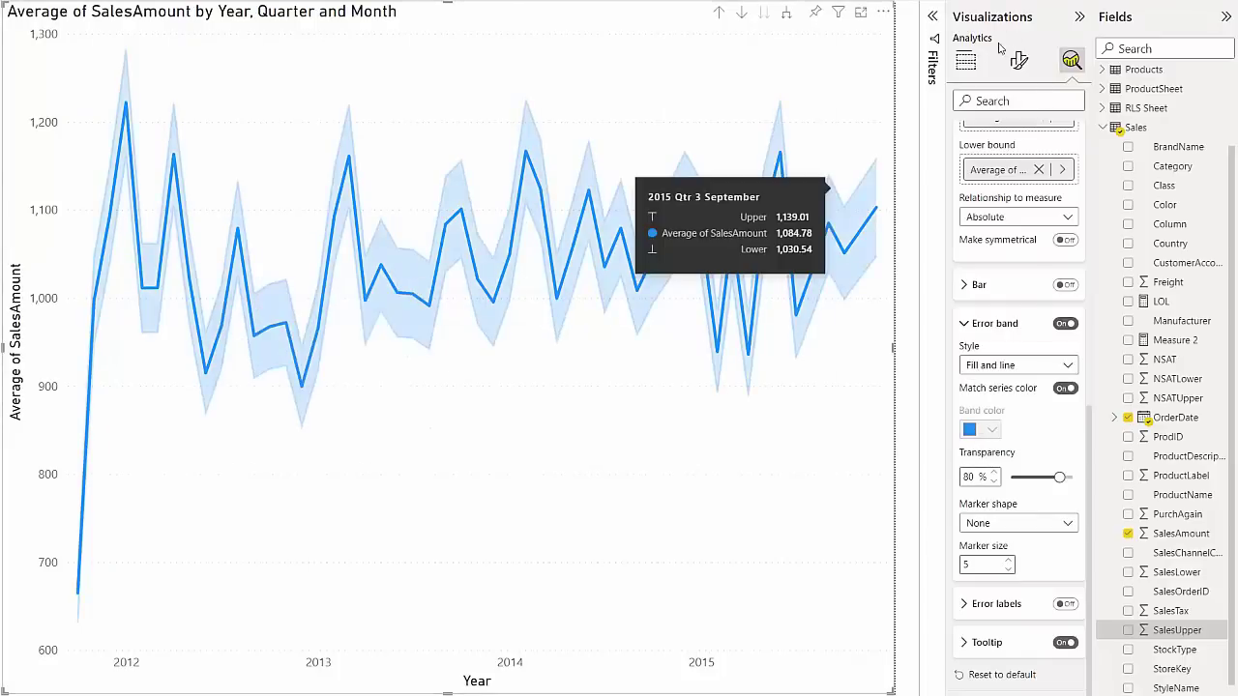
left_click(965, 60)
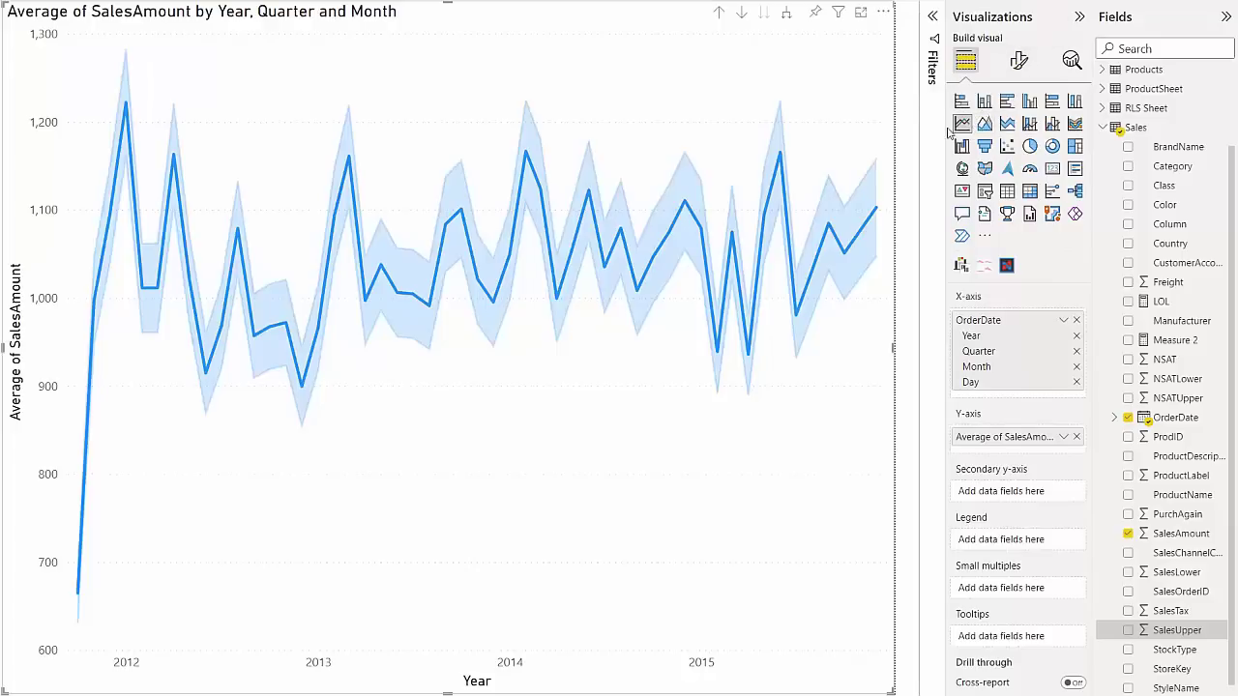
left_click(1071, 62)
left_click(964, 63)
left_click(1071, 62)
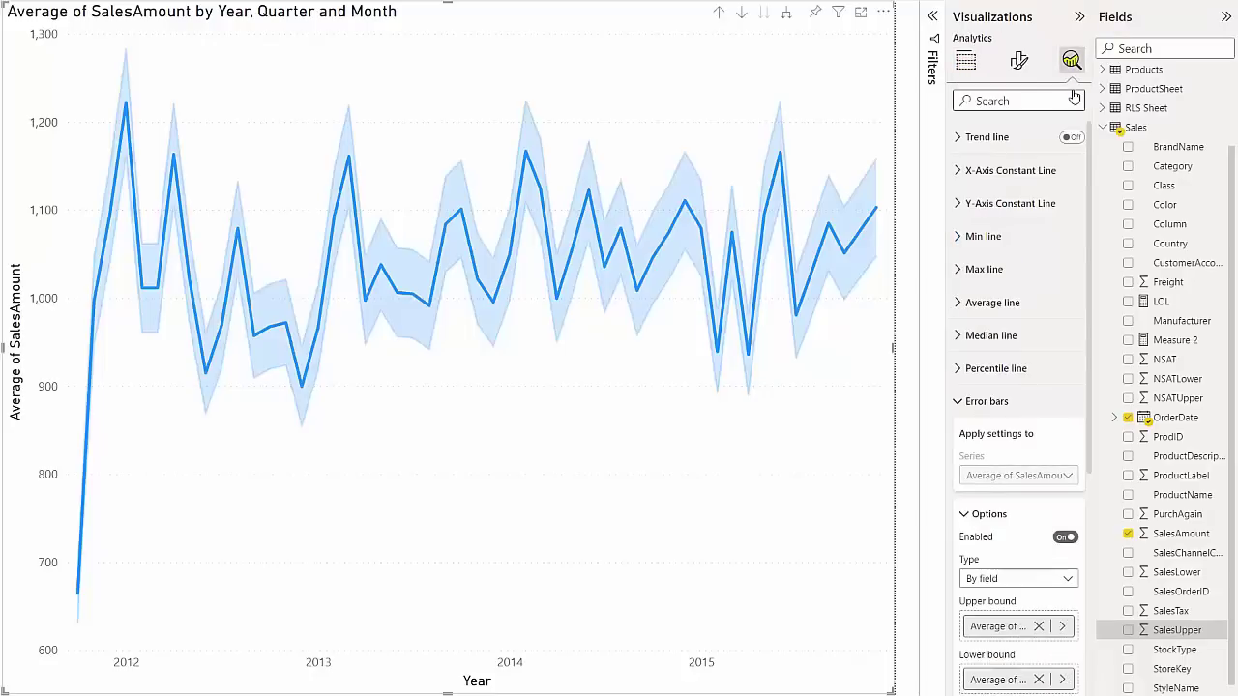
Turn on the error labels for the bounds and show a background behind them
scroll(1006, 428, "down", 2)
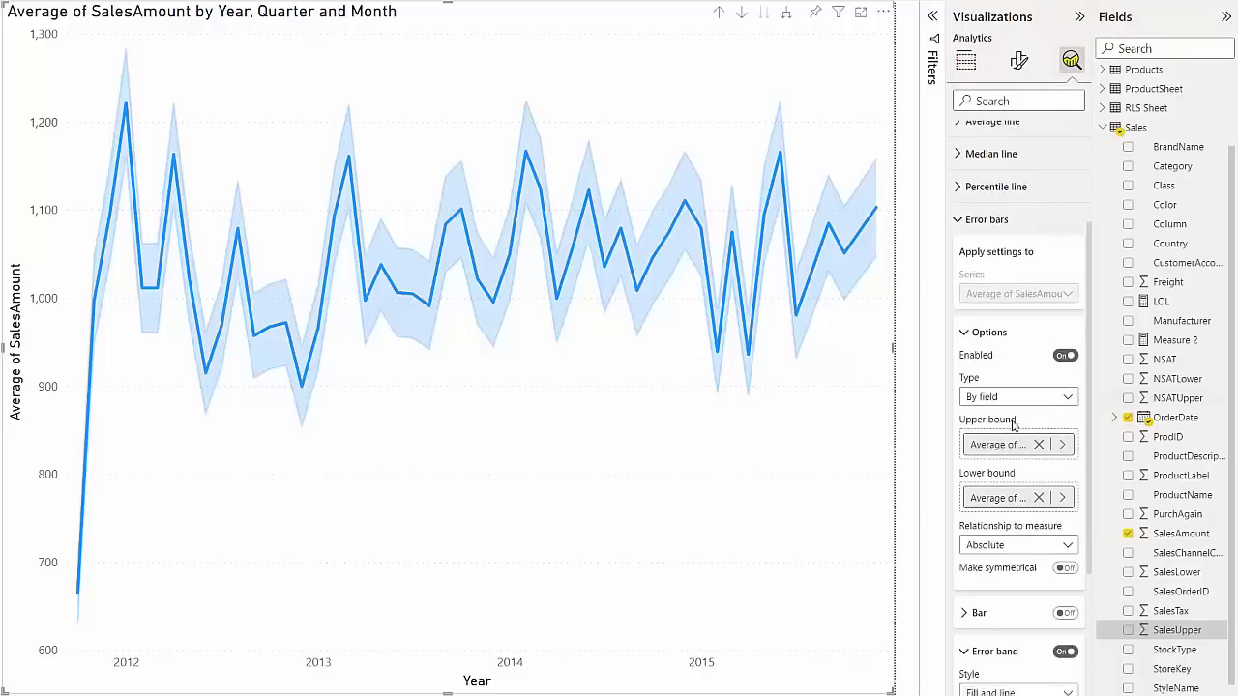
scroll(1018, 406, "down", 1)
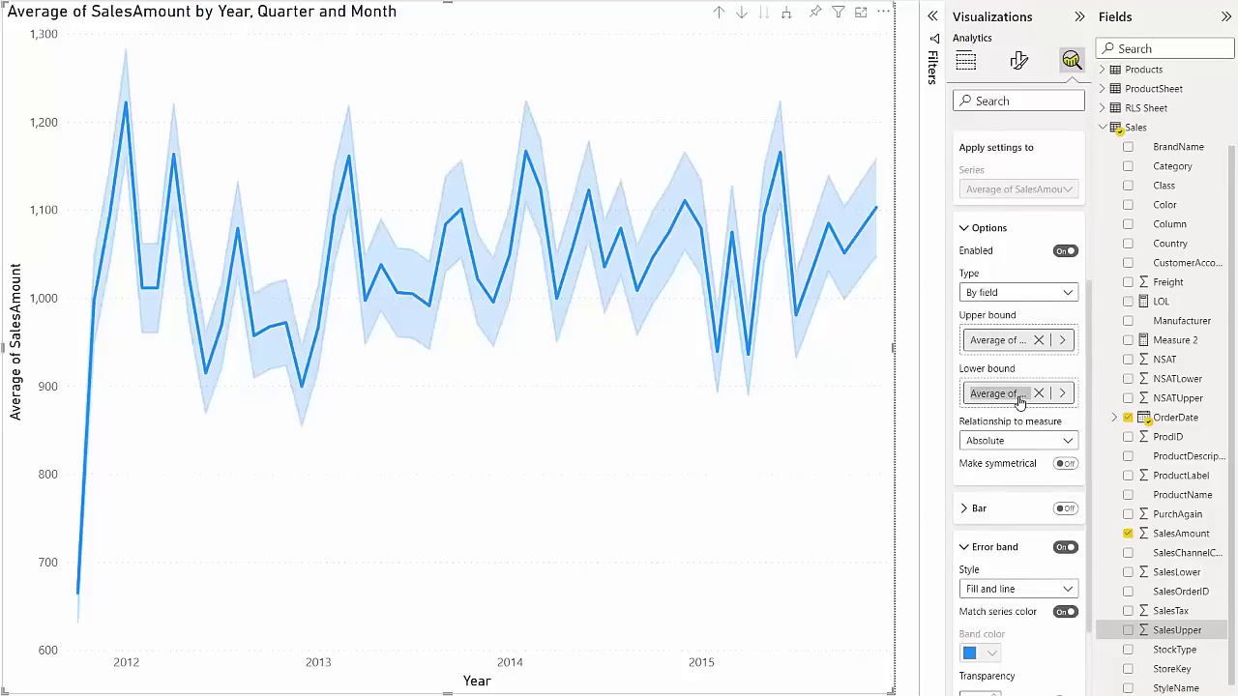
scroll(1064, 474, "down", 2)
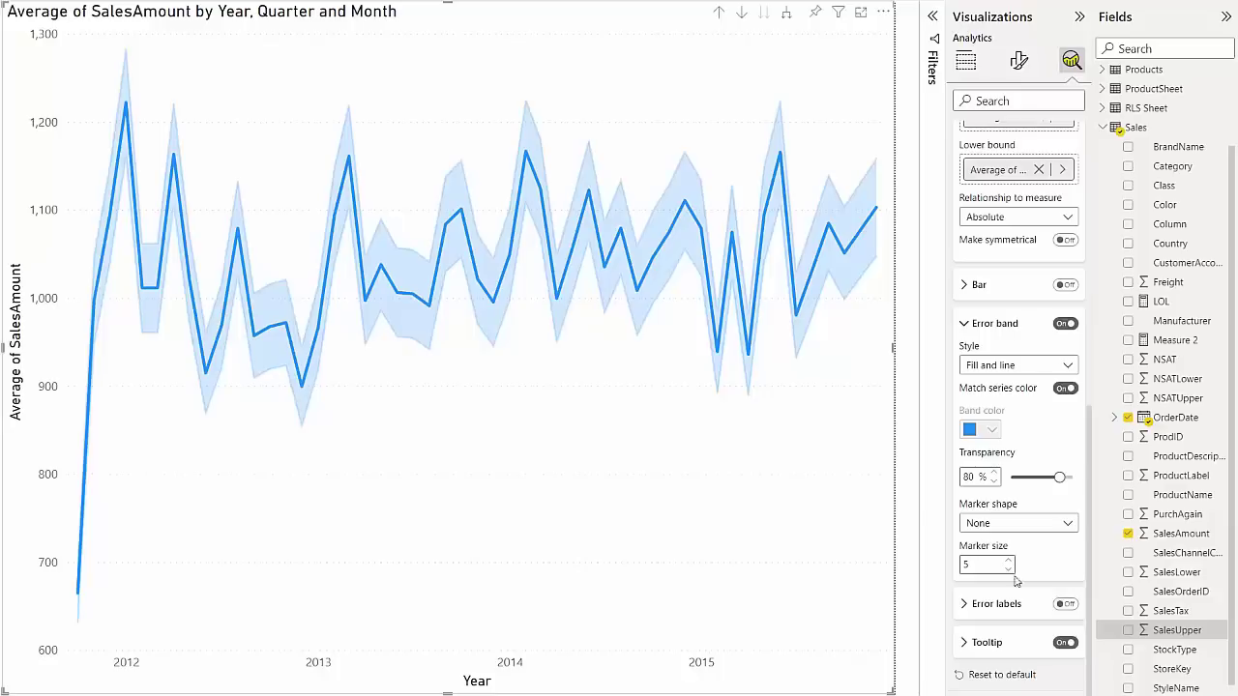
left_click(1068, 606)
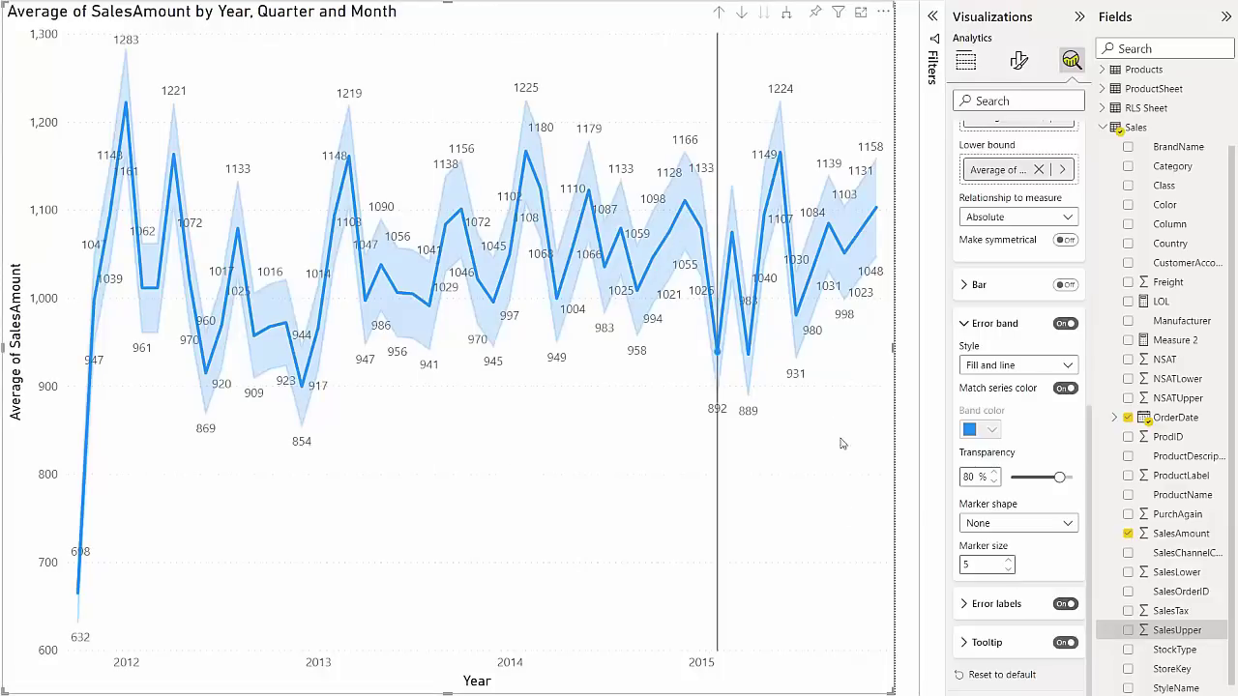
left_click(977, 606)
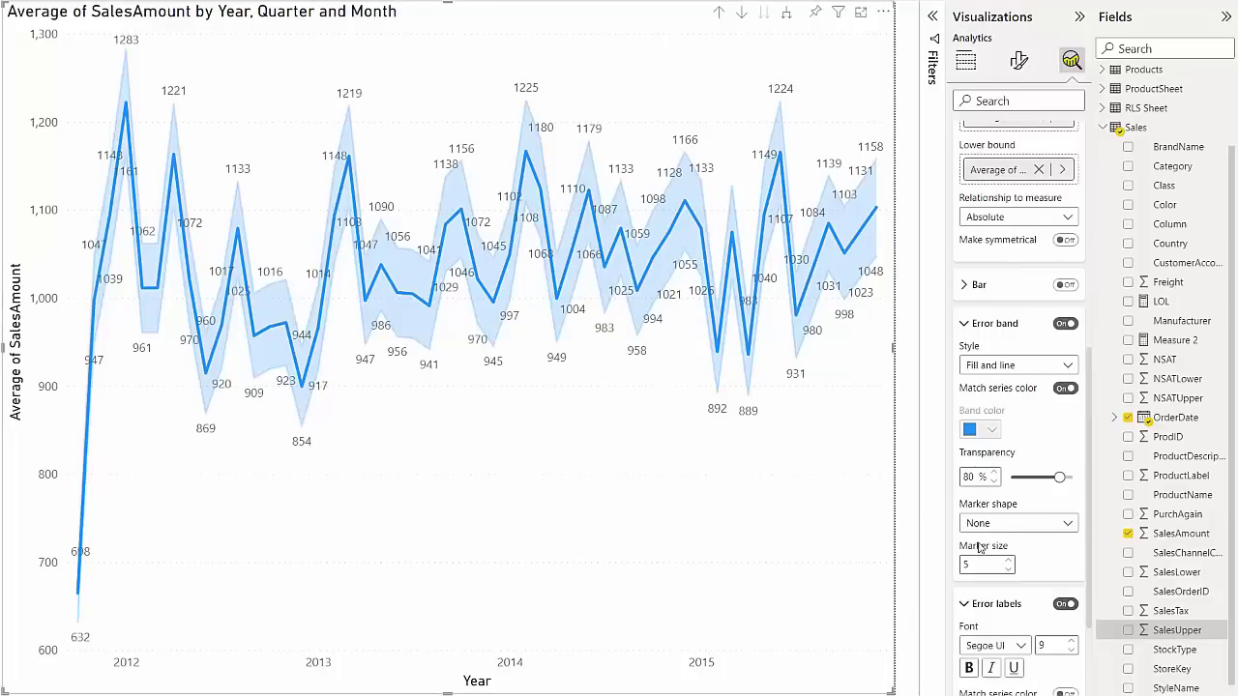
scroll(1044, 577, "down", 3)
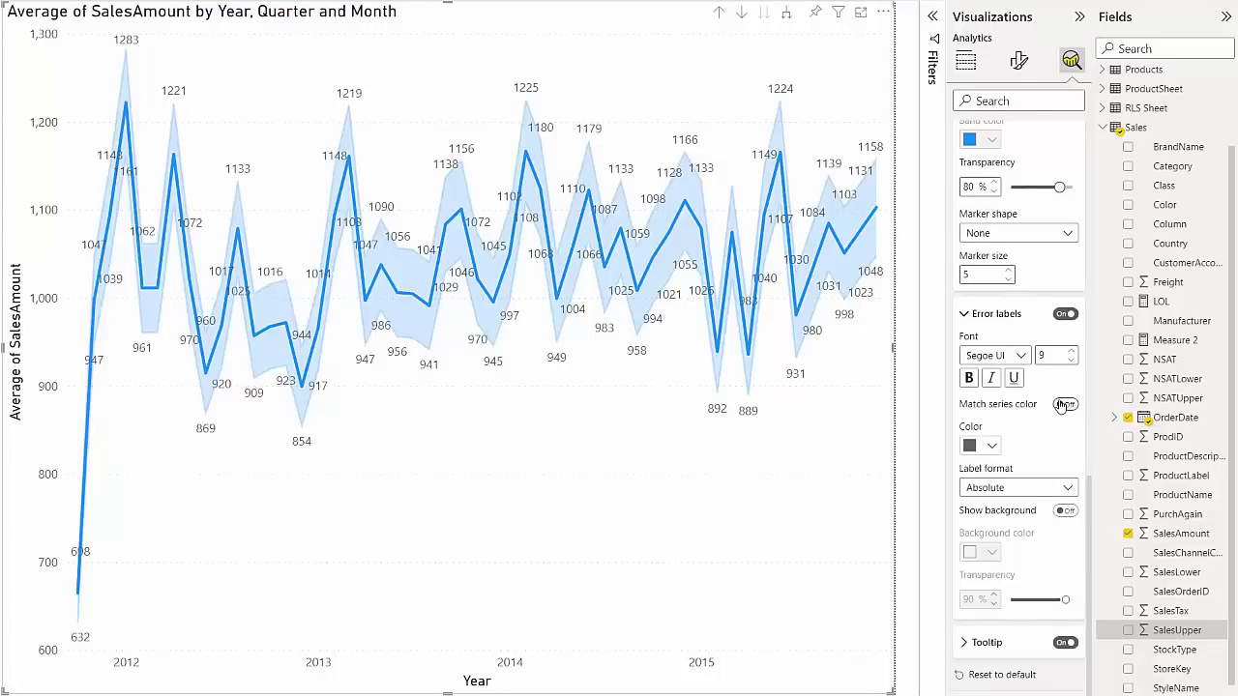
left_click(1063, 511)
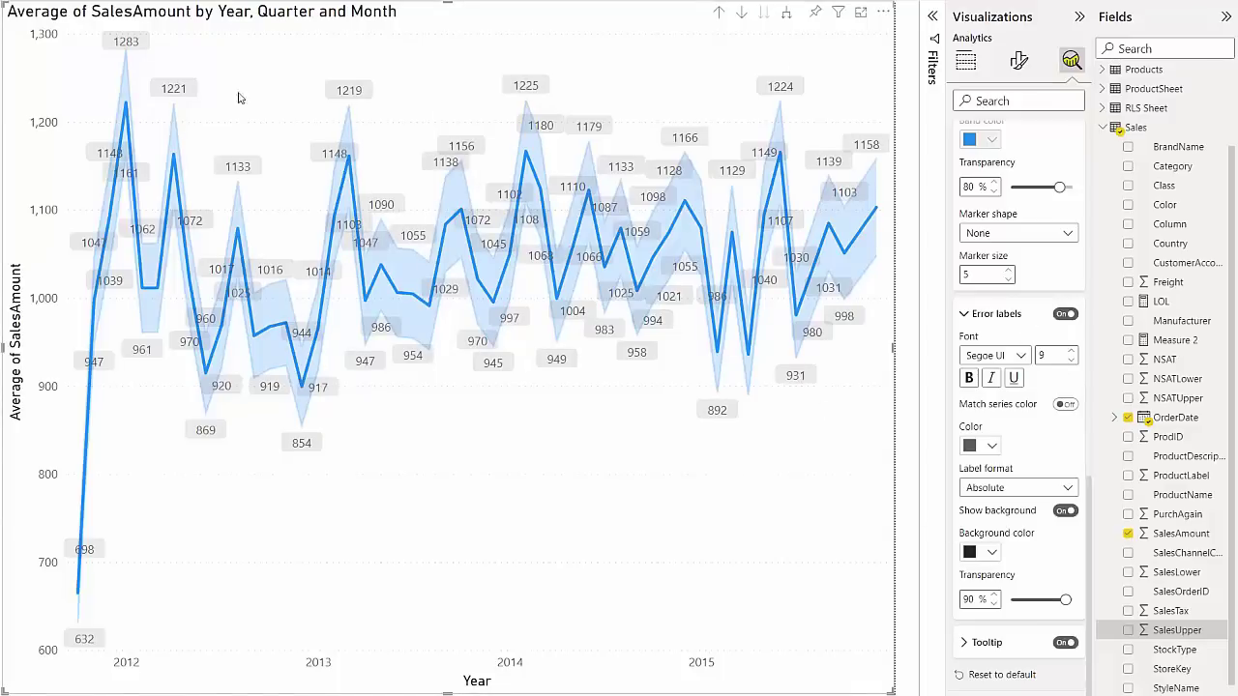
mouse_move(463, 414)
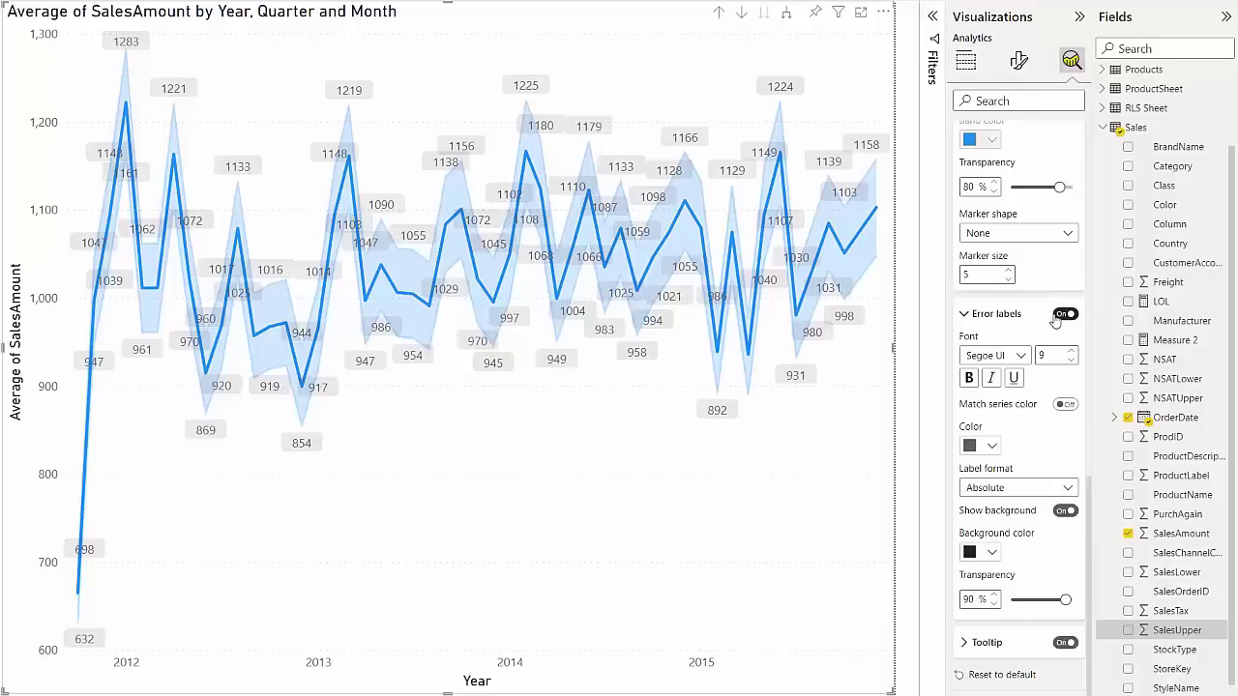
Switch the error bar type to By percentage and inspect the upper and lower bounds for late 2015 data points
scroll(1060, 305, "up", 6)
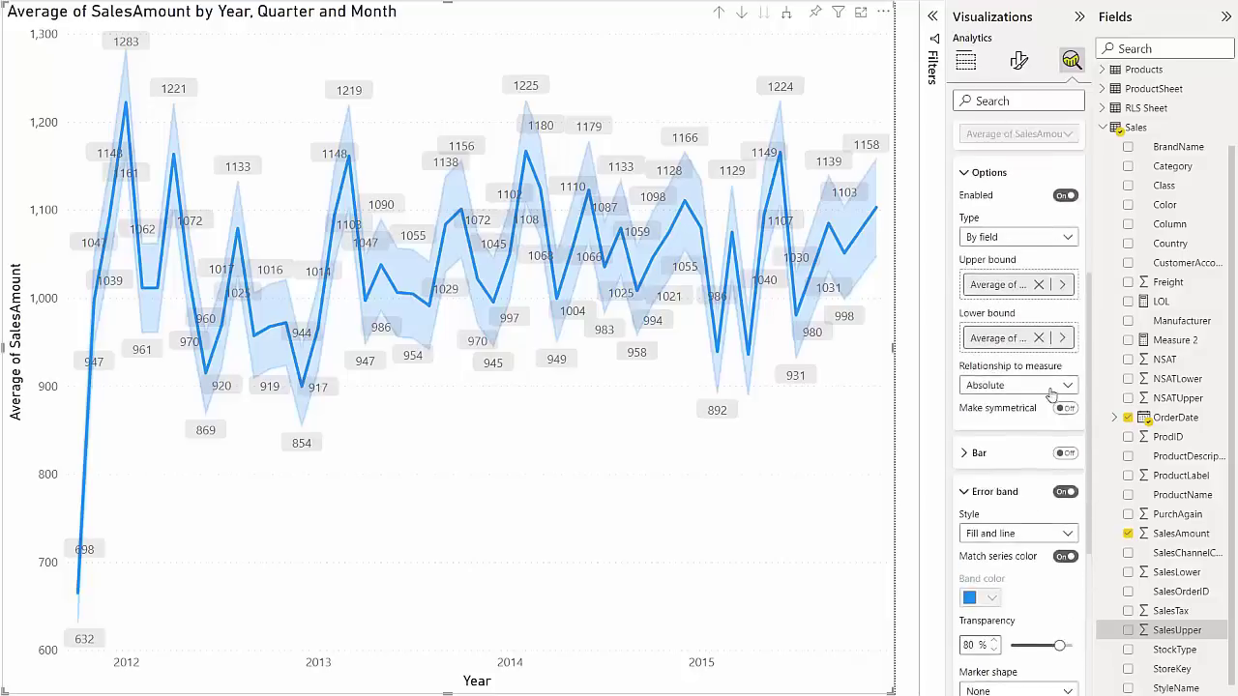
scroll(1064, 283, "down", 1)
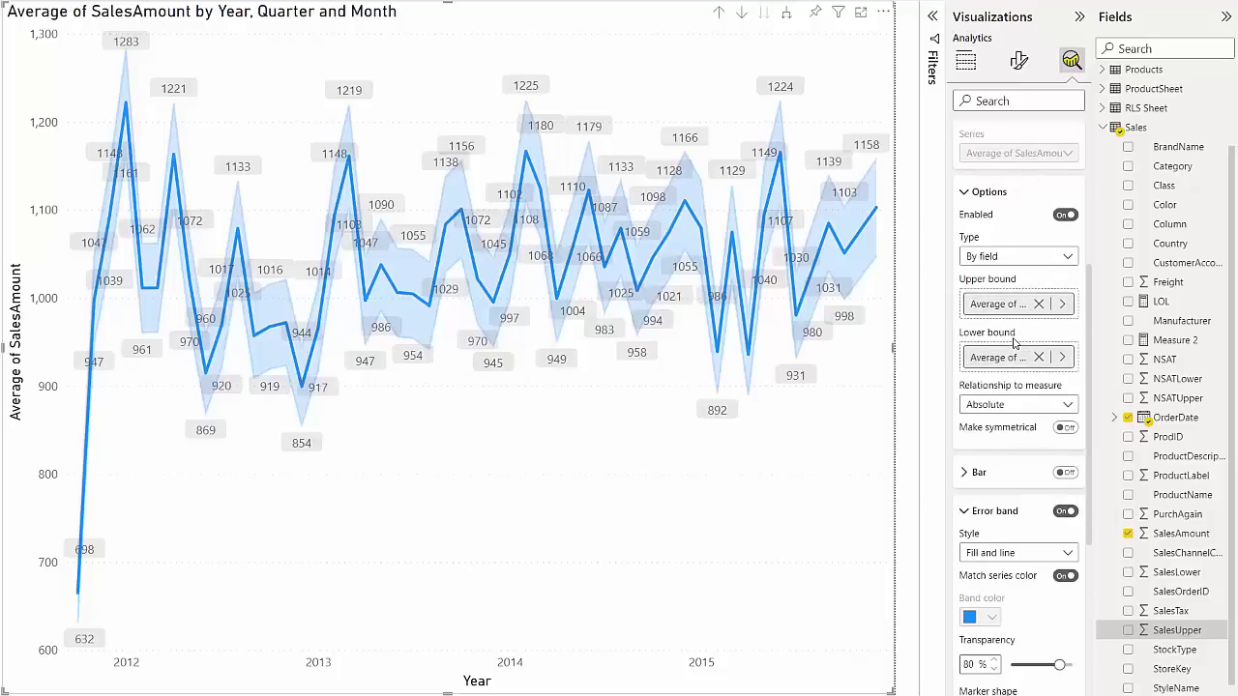
left_click(1035, 256)
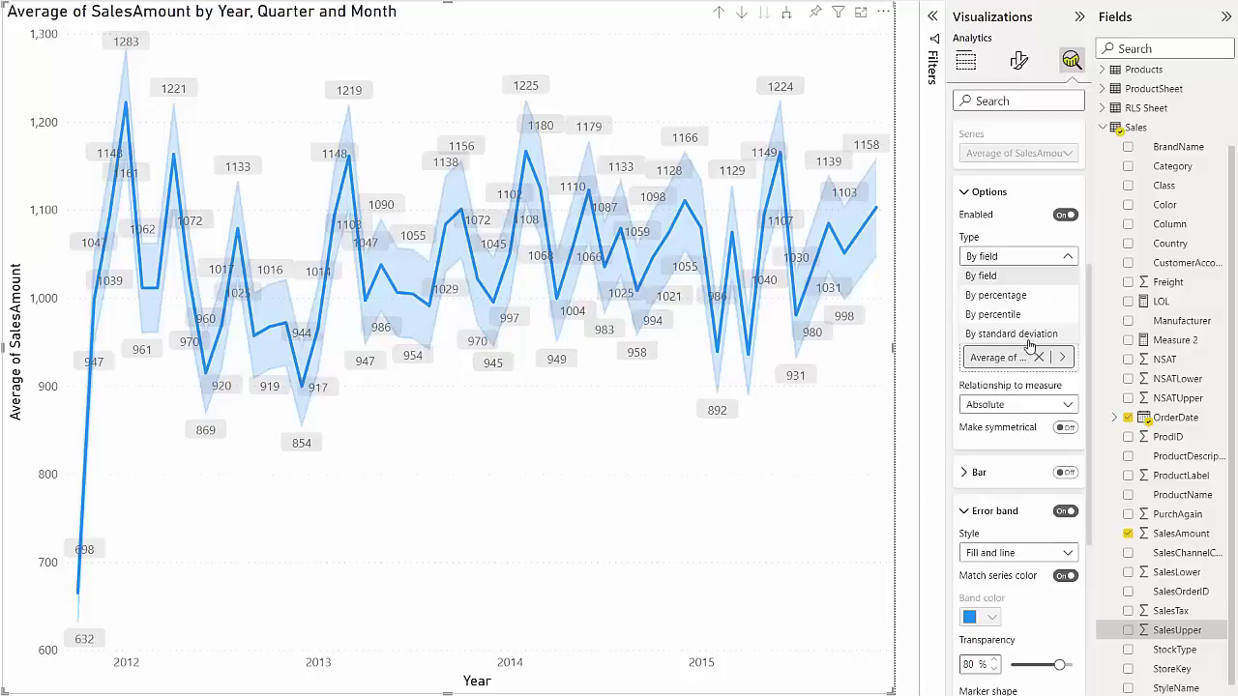
left_click(1025, 302)
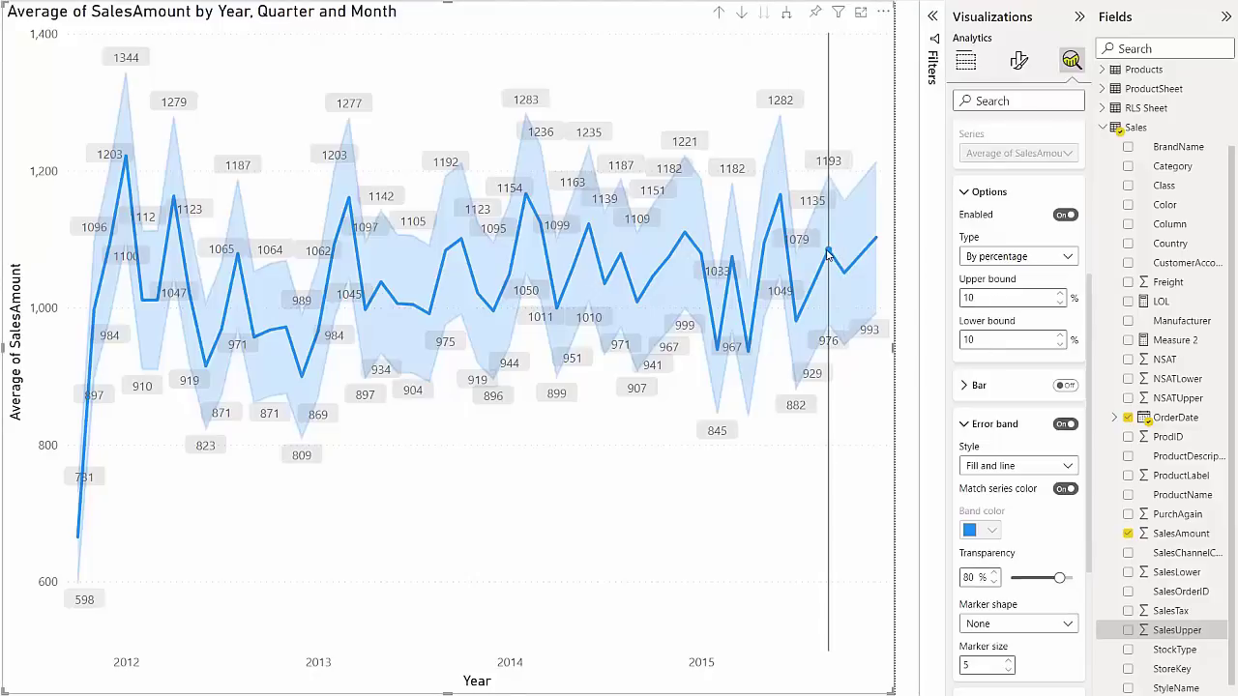
mouse_move(828, 254)
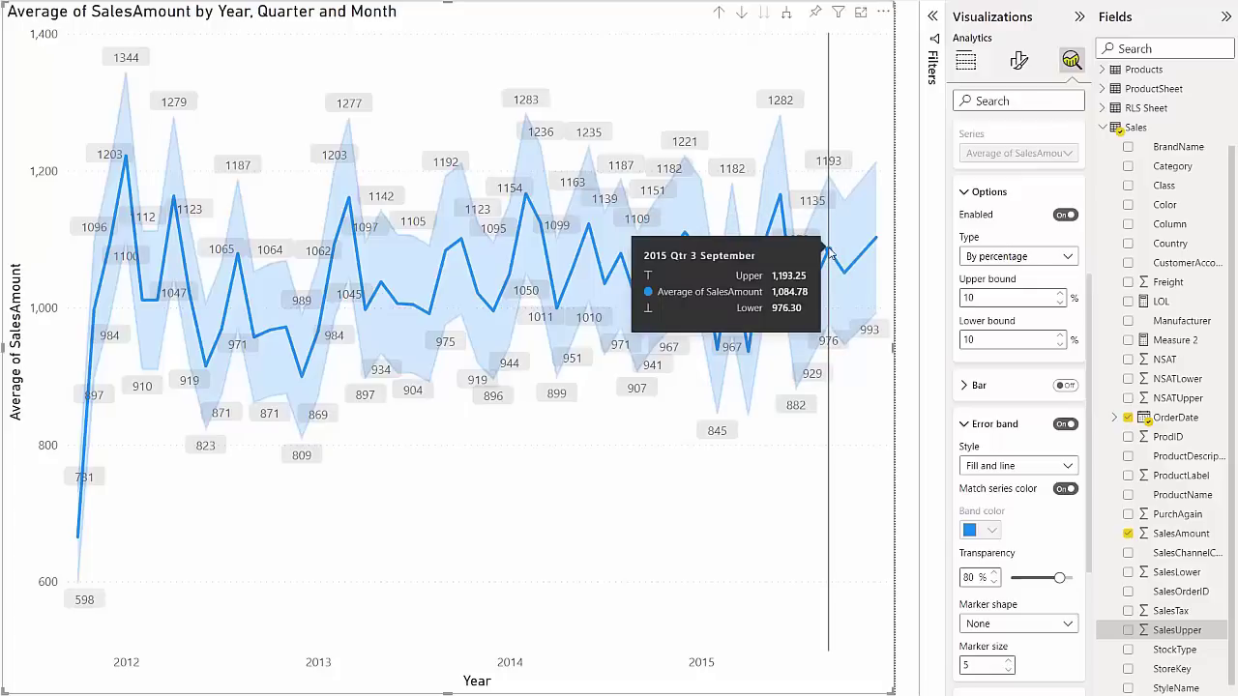
mouse_move(817, 305)
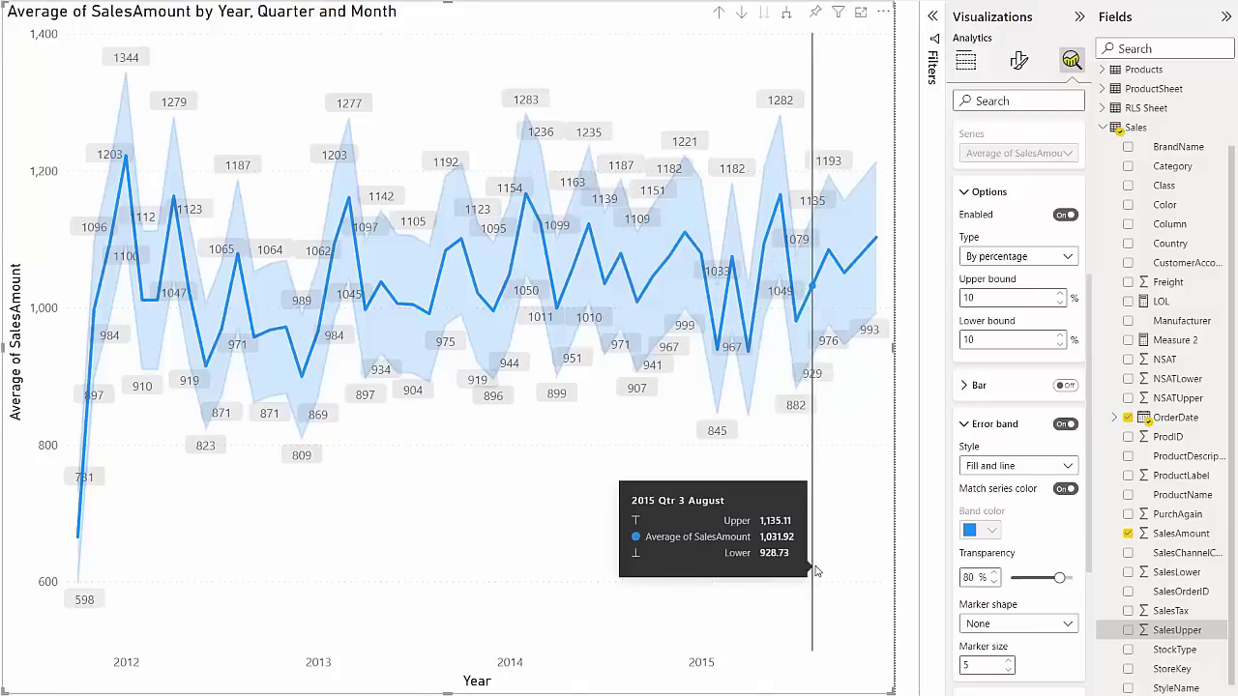
Set the error bar type to By percentile with an 85% upper bound and a 20% lower bound, and inspect a data point
left_click(1024, 256)
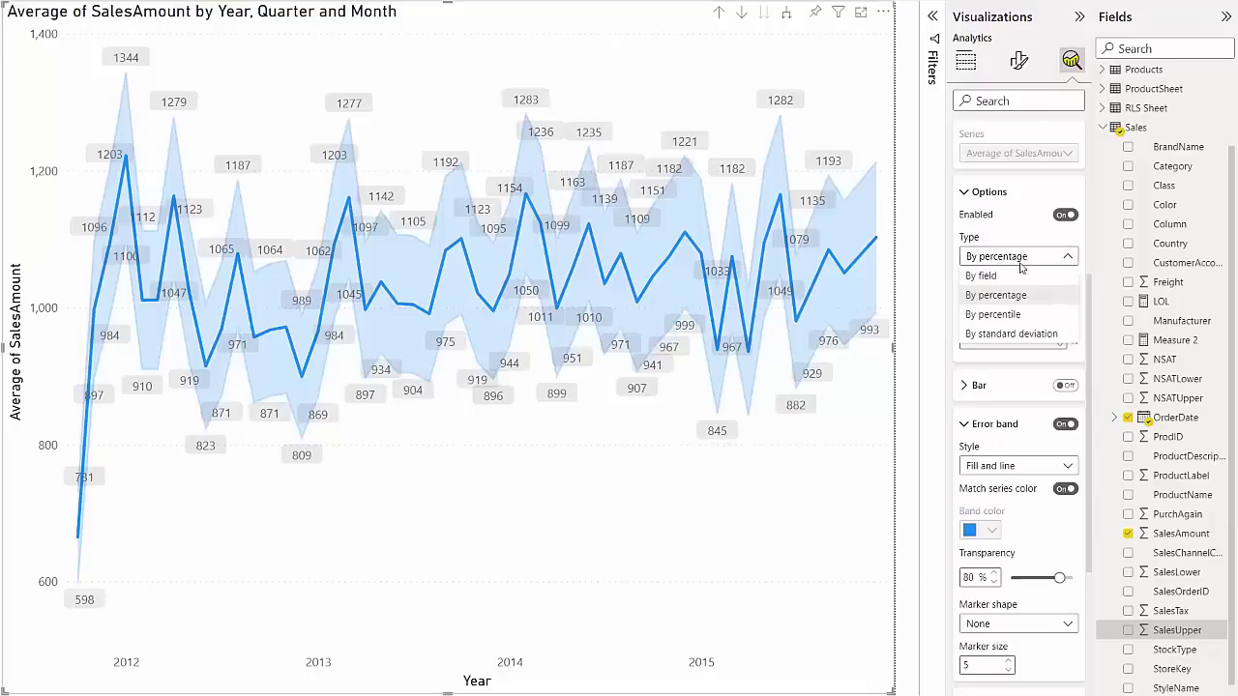
left_click(1001, 315)
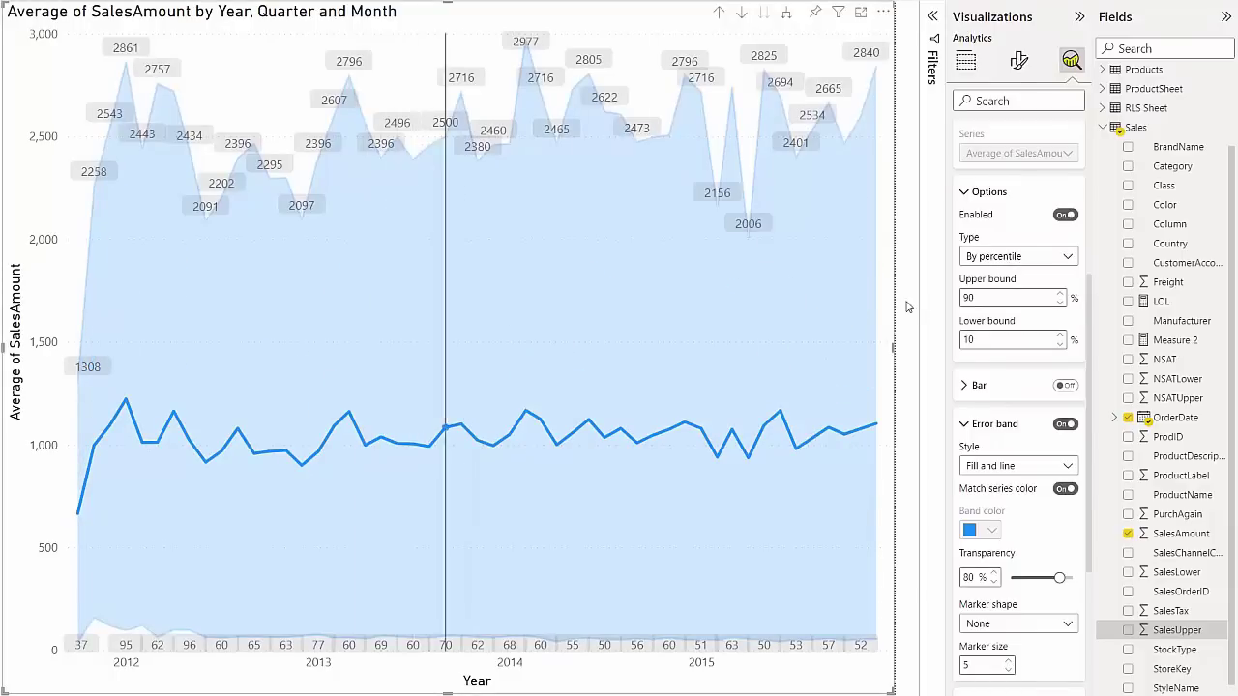
double_click(988, 293)
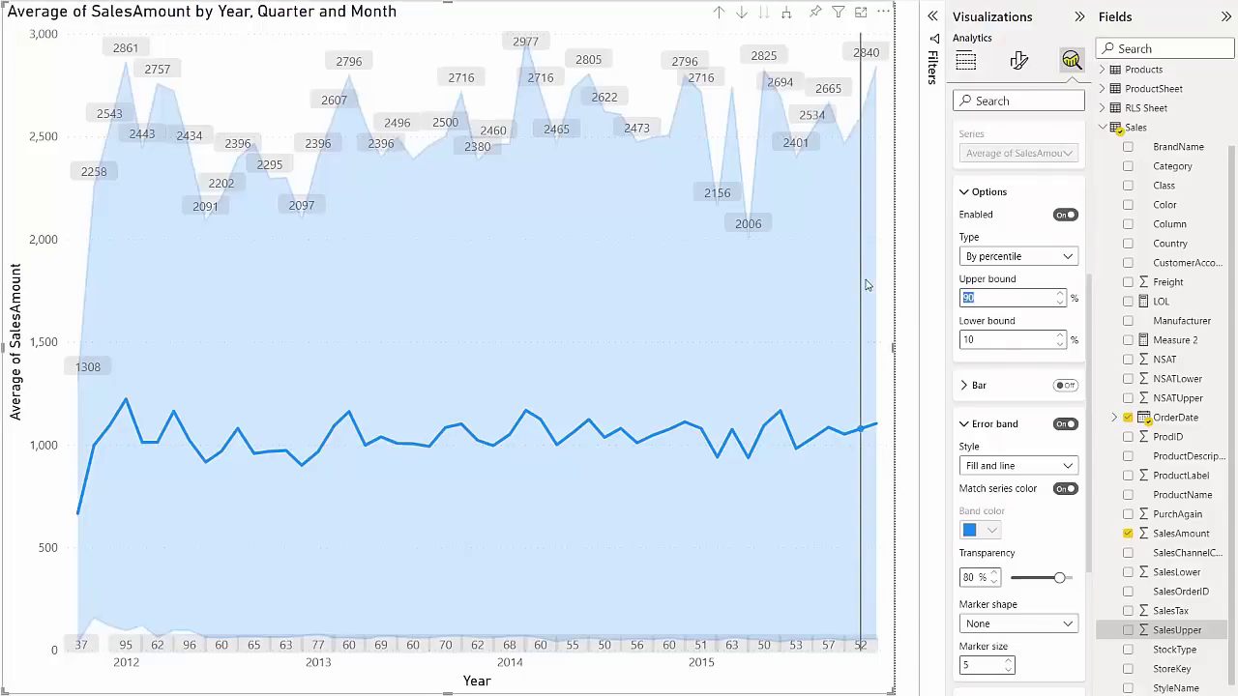
type("85")
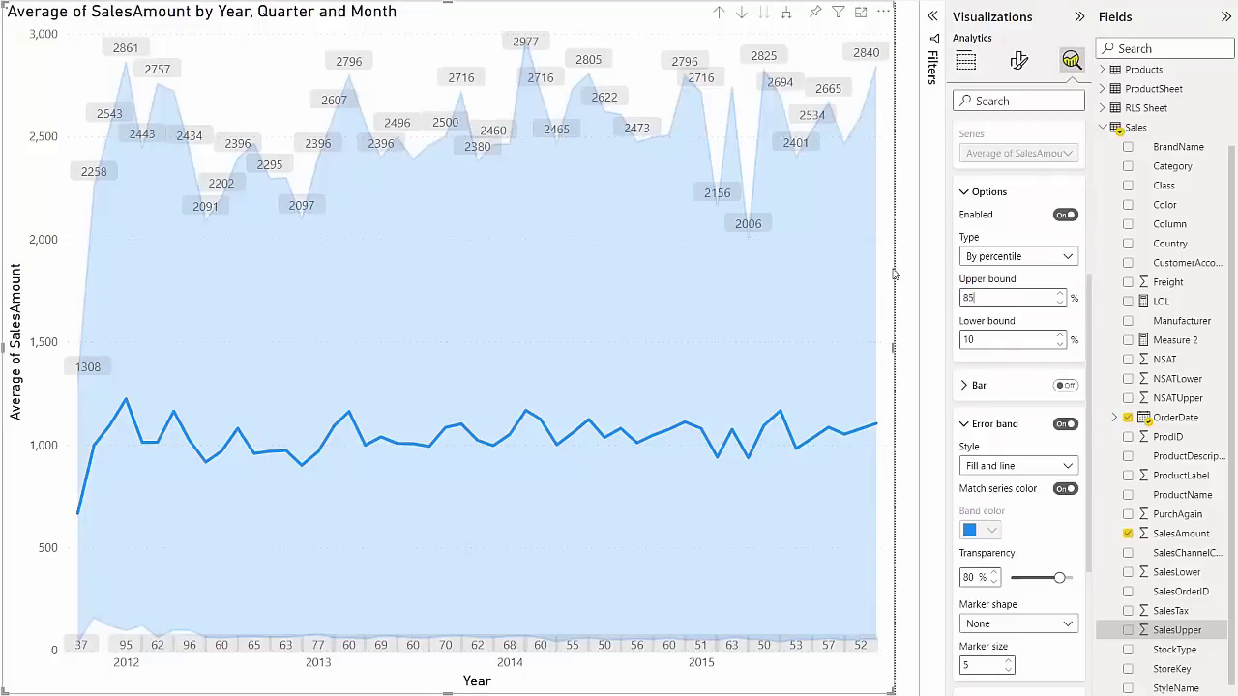
double_click(982, 338)
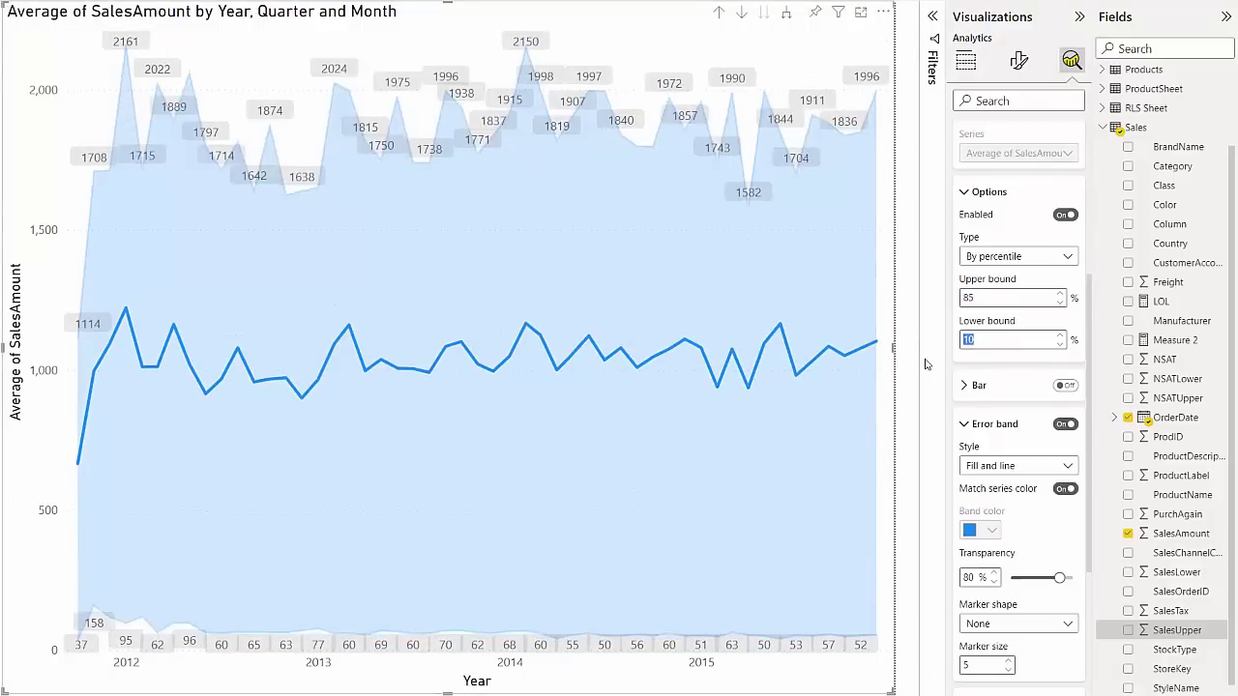
type("20")
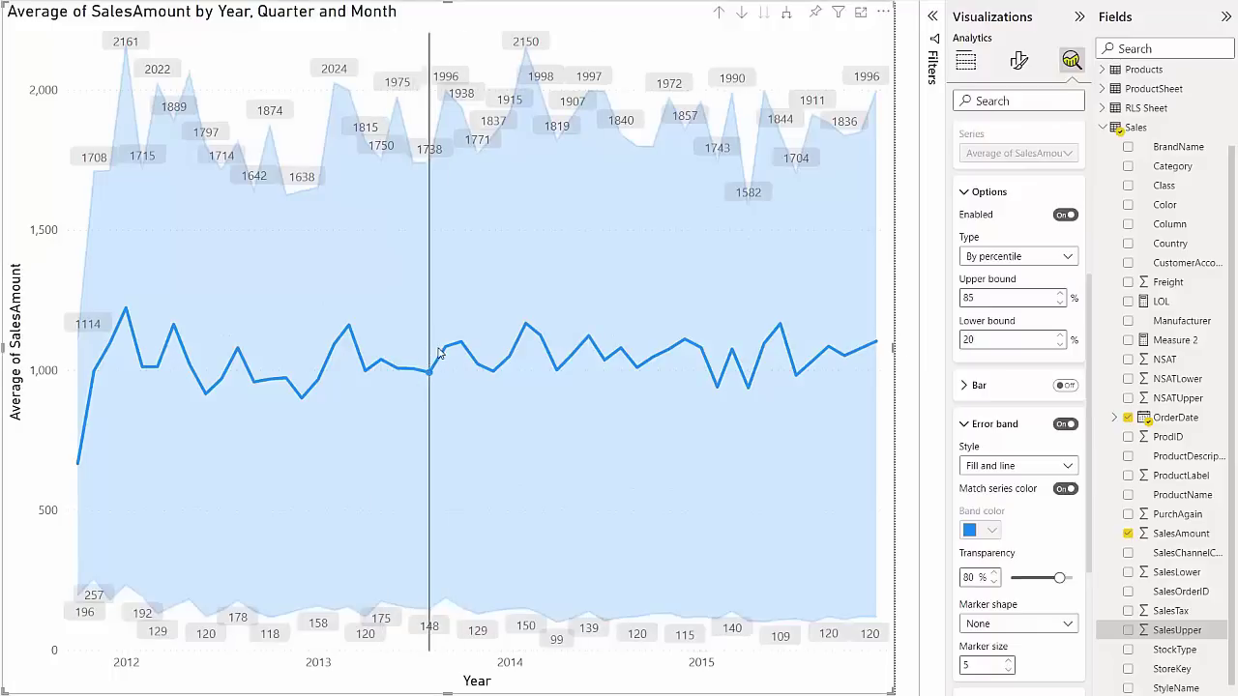
mouse_move(445, 350)
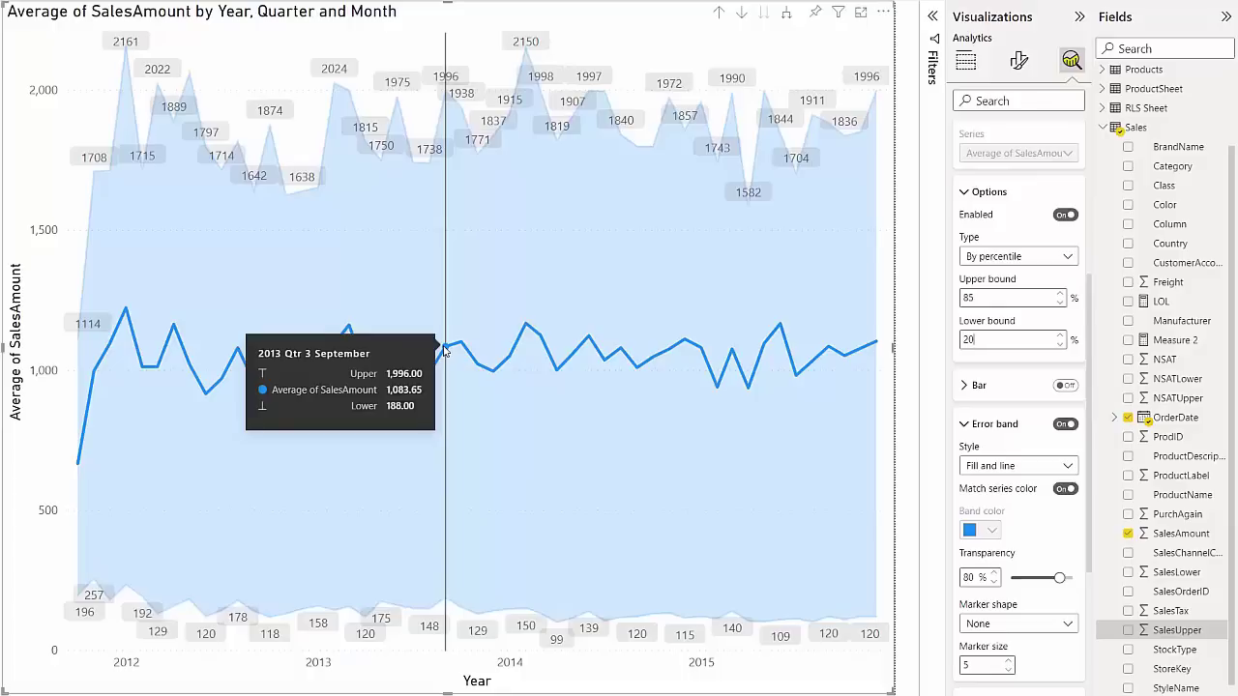
Switch the error bar type to By standard deviation and examine the resulting band around the average line
left_click(1007, 259)
left_click(1012, 333)
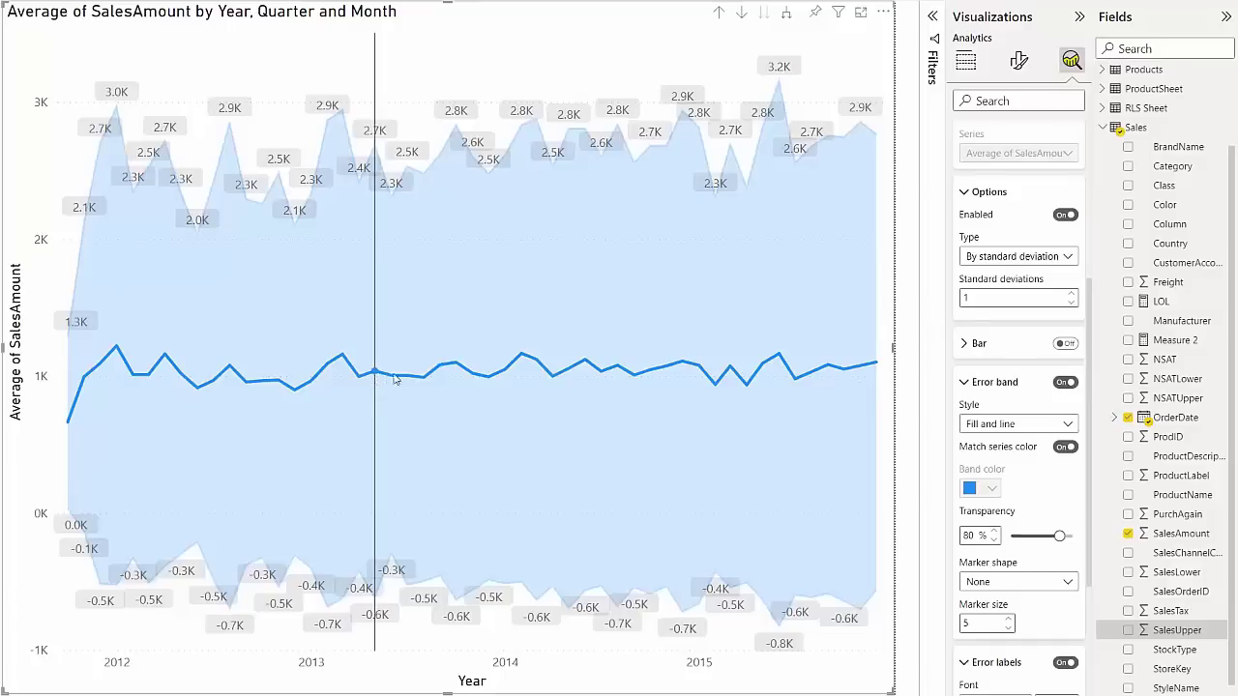
left_click(967, 297)
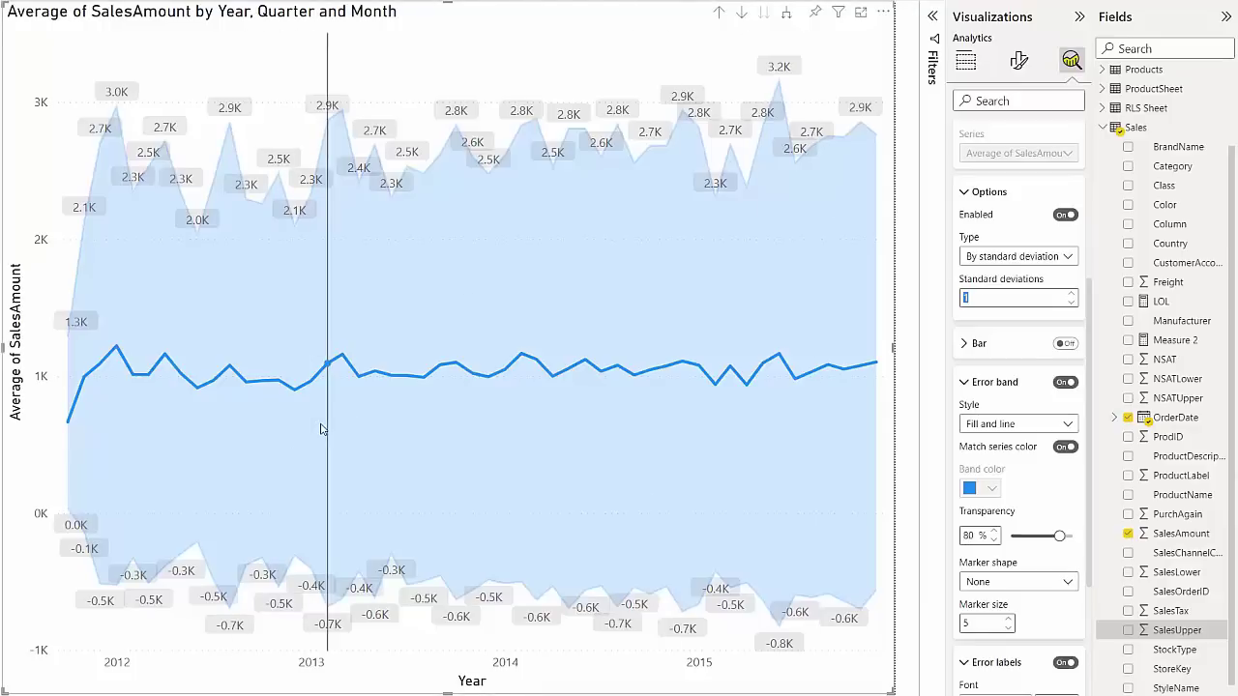
mouse_move(444, 388)
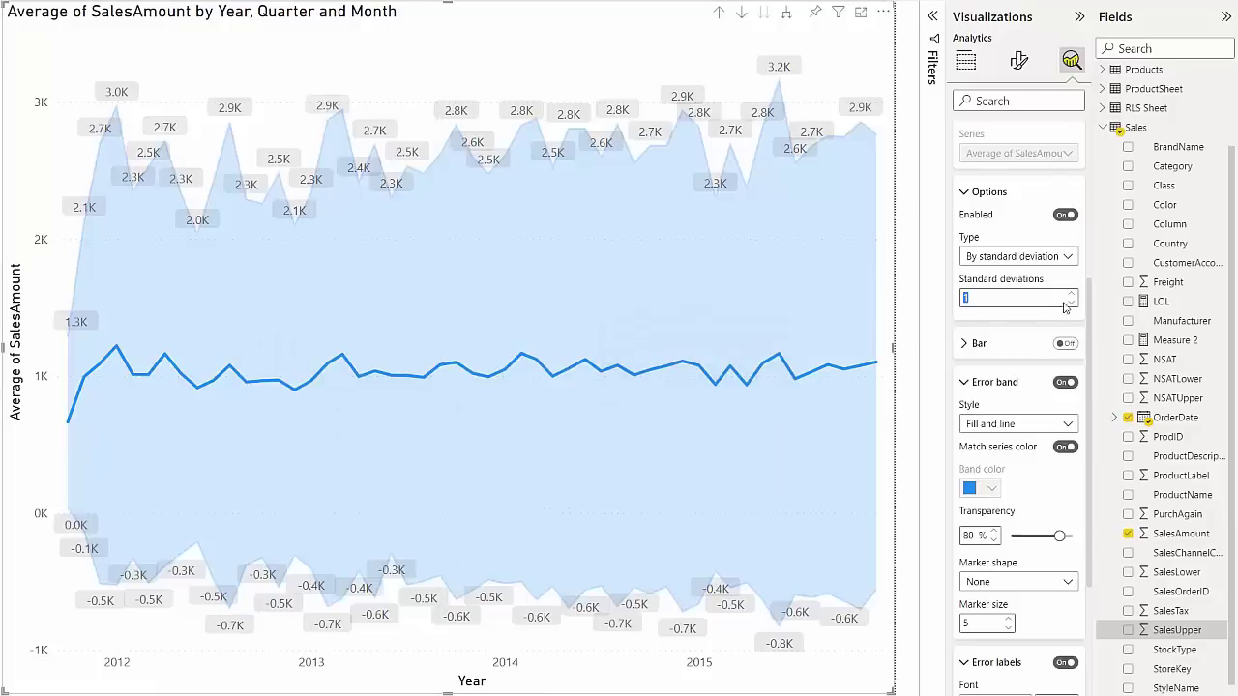
Set the error bar type to By field and make the bounds symmetrical
left_click(1035, 258)
left_click(1036, 257)
left_click(1014, 275)
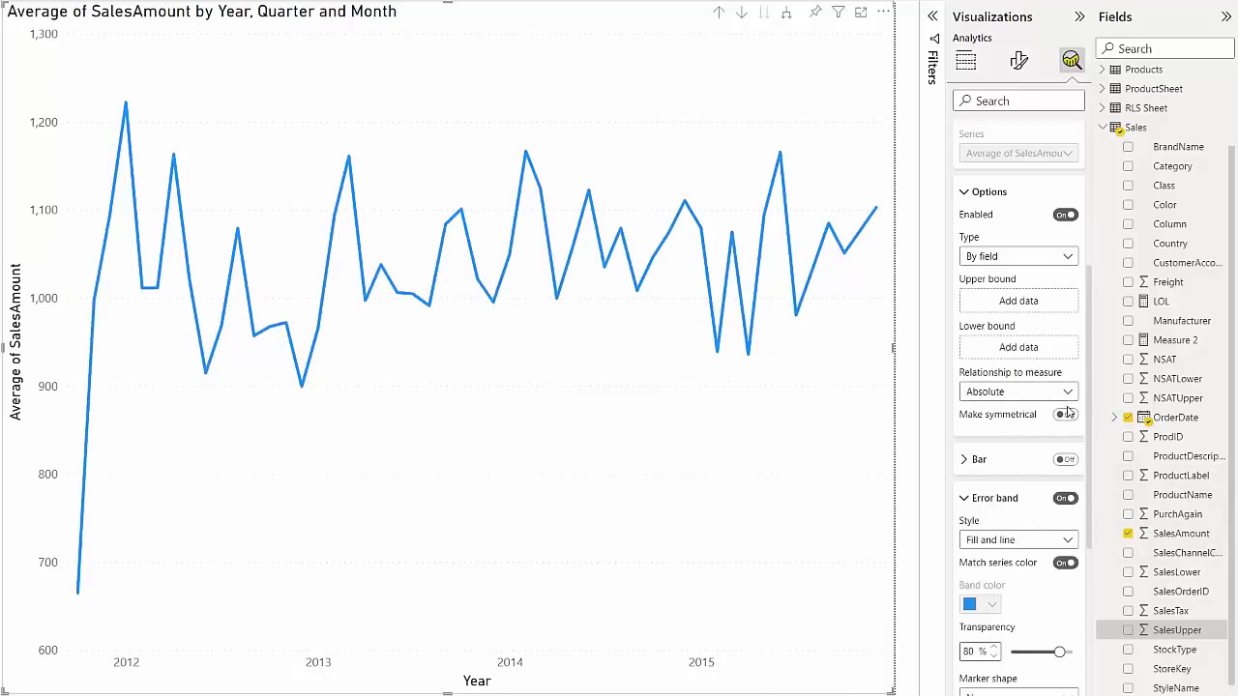
left_click(1067, 414)
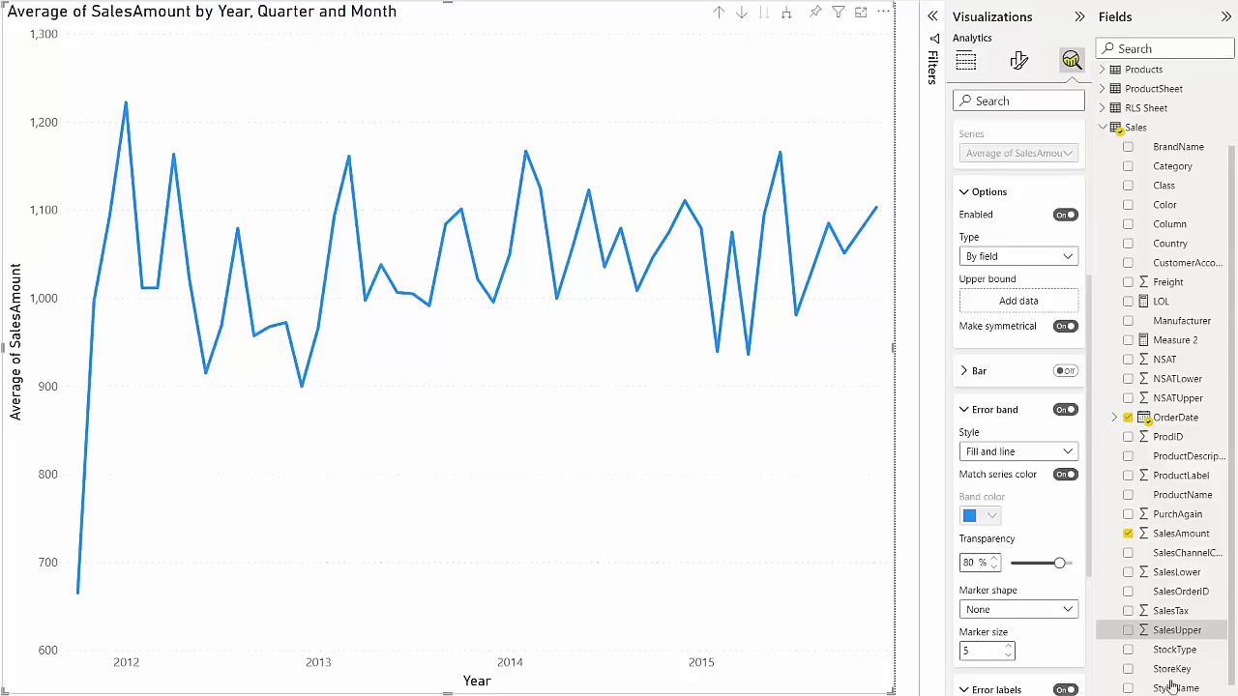
Use SalesUpper as the error bars' upper bound field, summarized as Average
left_click_drag(1177, 630, 1017, 303)
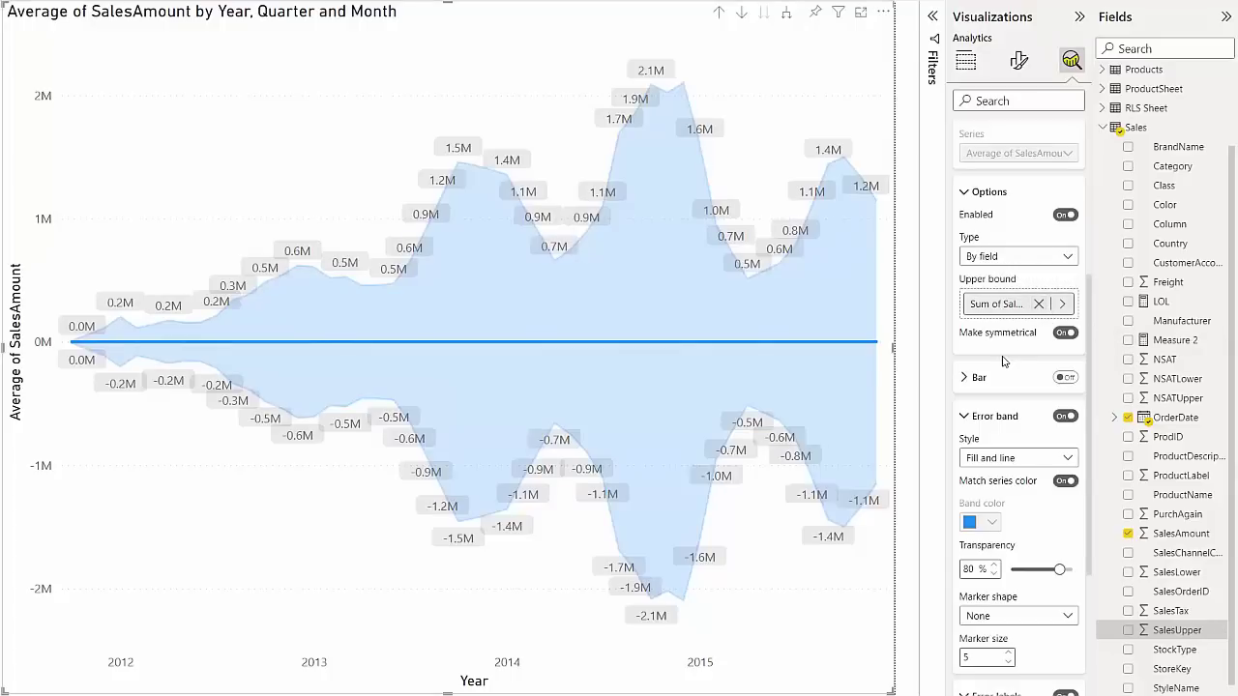
left_click(1025, 305)
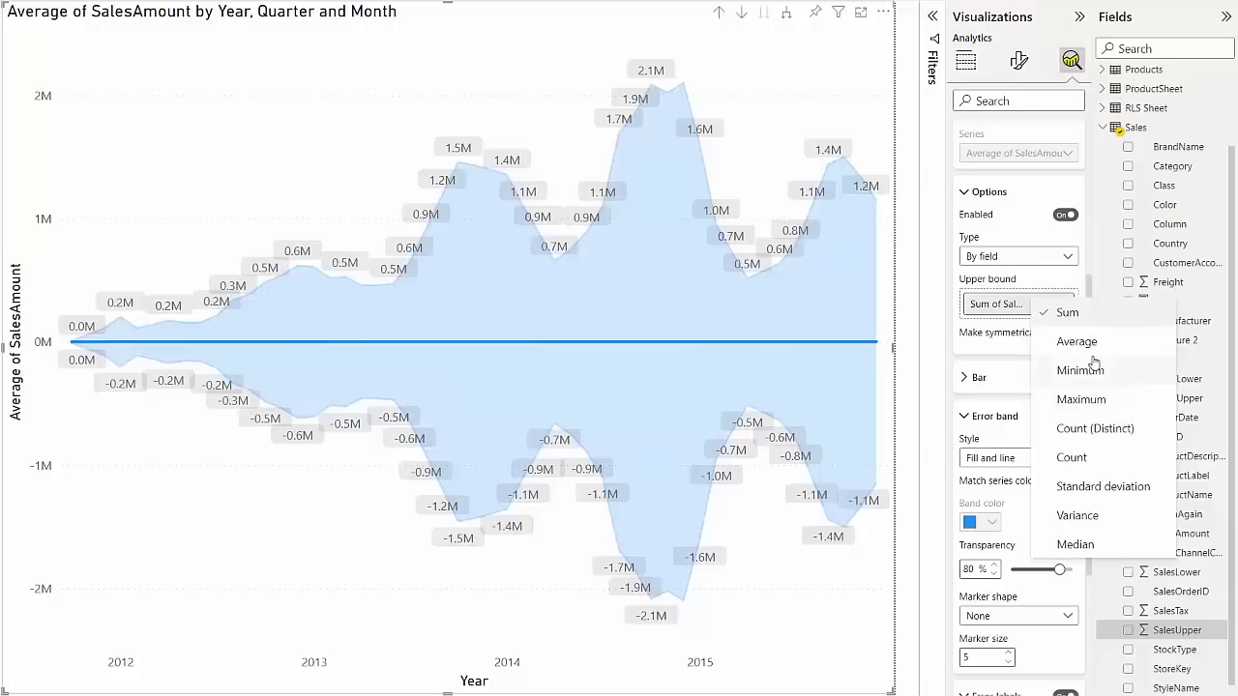
left_click(1054, 345)
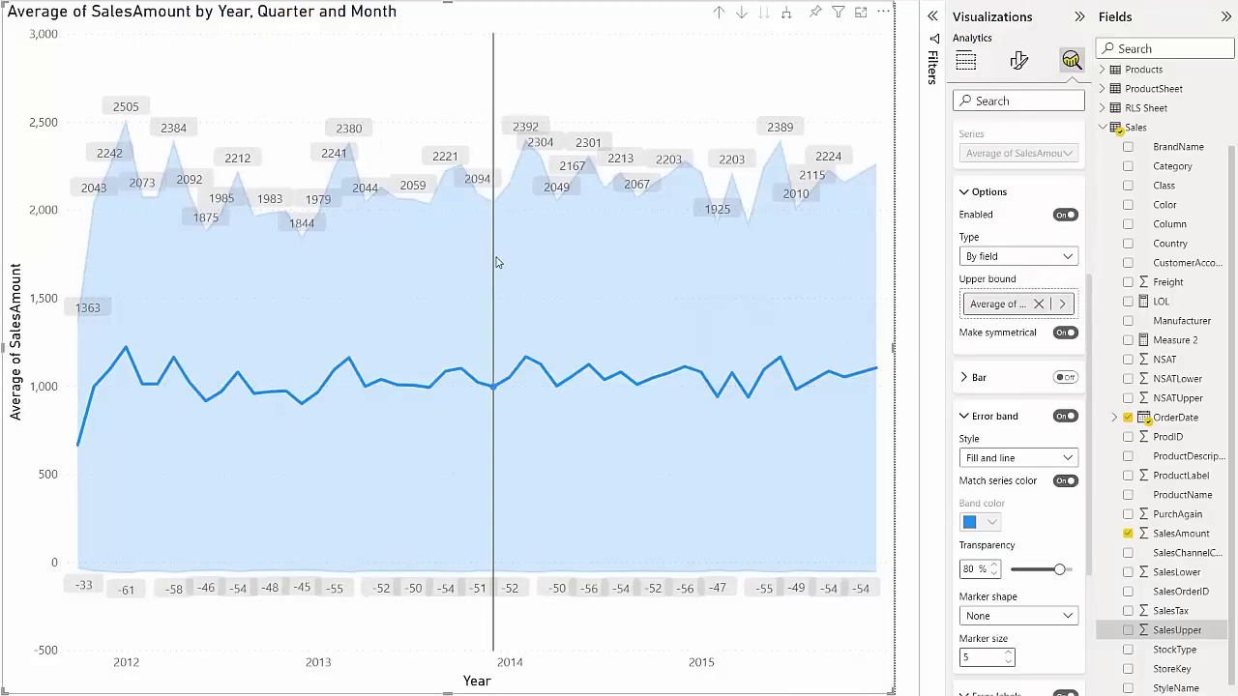
mouse_move(496, 261)
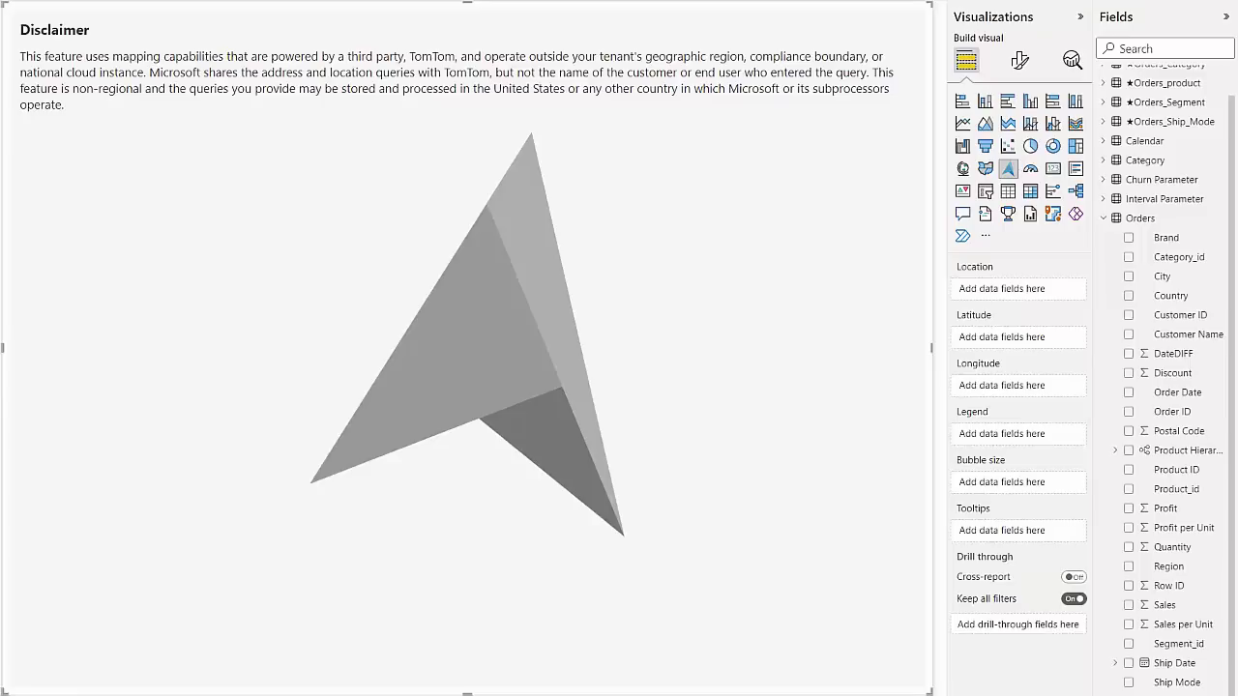
Plot the Azure map by State as the location, try sizing the bubbles by Sales, and remove that sizing
left_click_drag(1129, 640, 1002, 286)
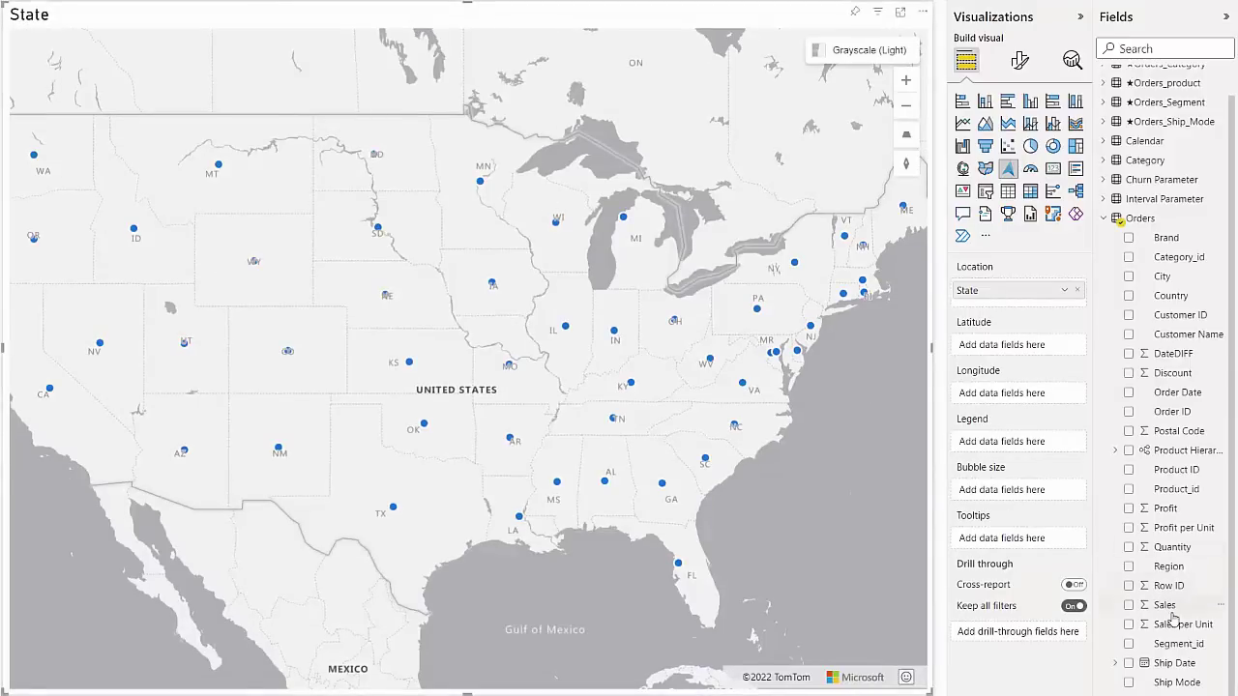
left_click_drag(1168, 608, 1028, 491)
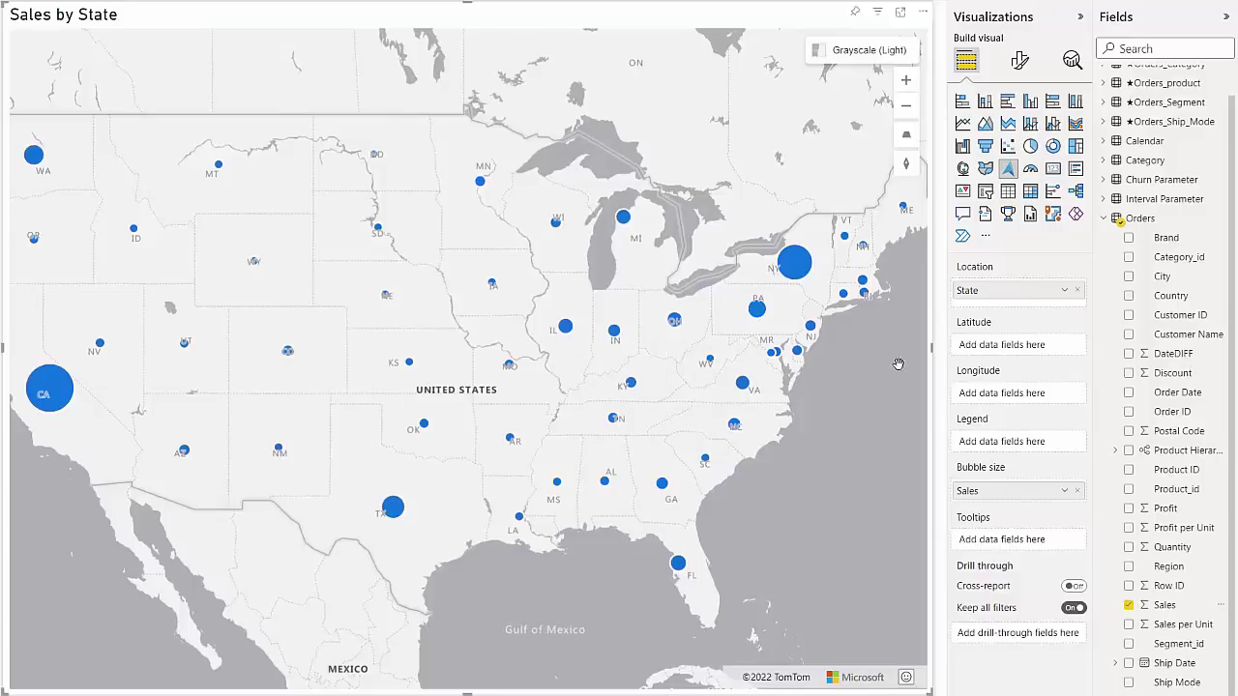
left_click(1078, 492)
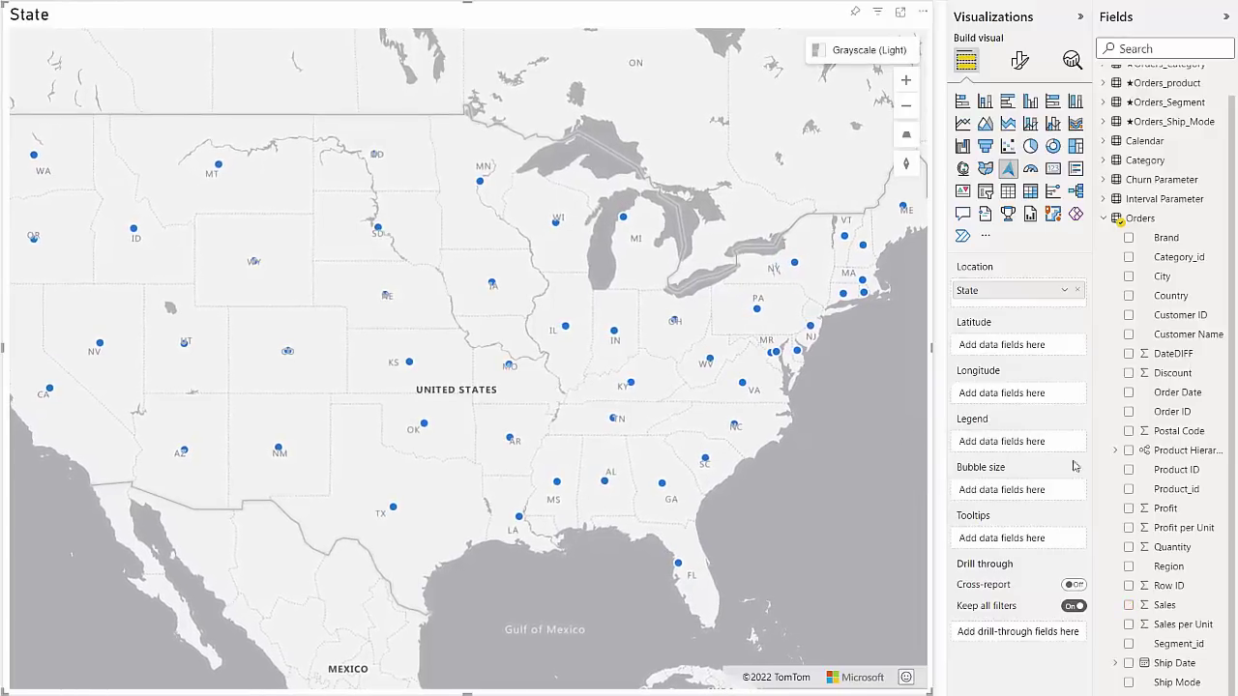
Turn off the map's bubble layer and turn on the filled map layer
left_click(1018, 63)
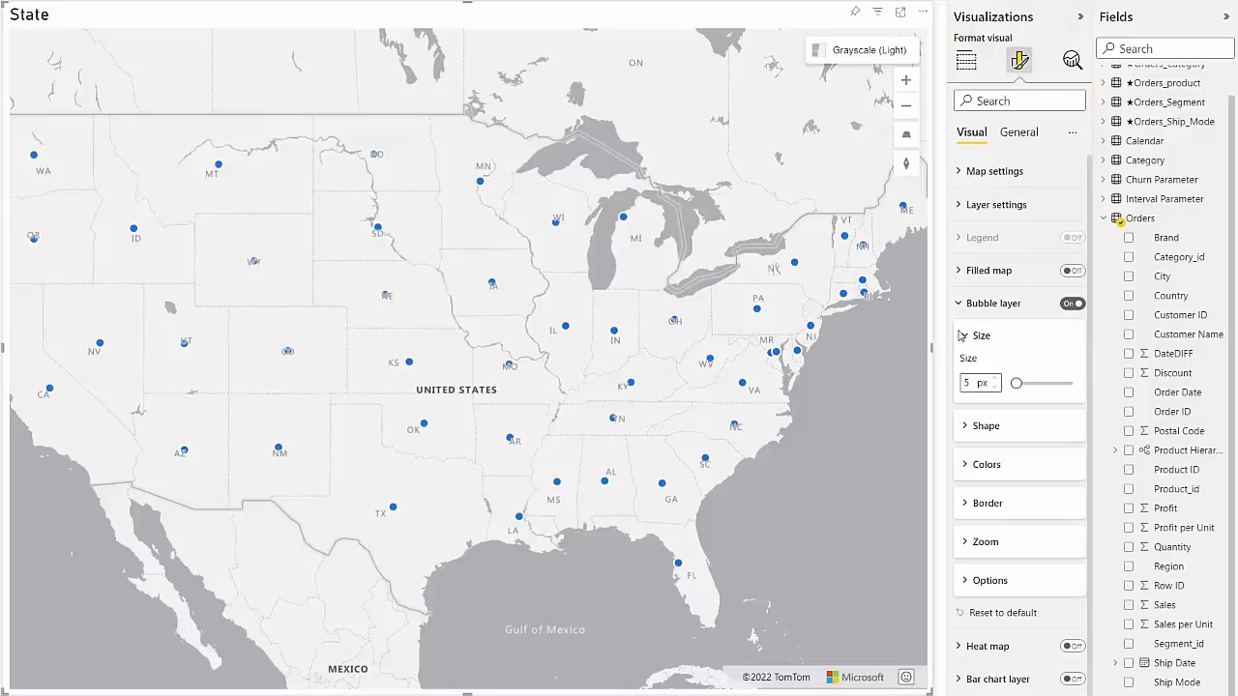
left_click(1070, 303)
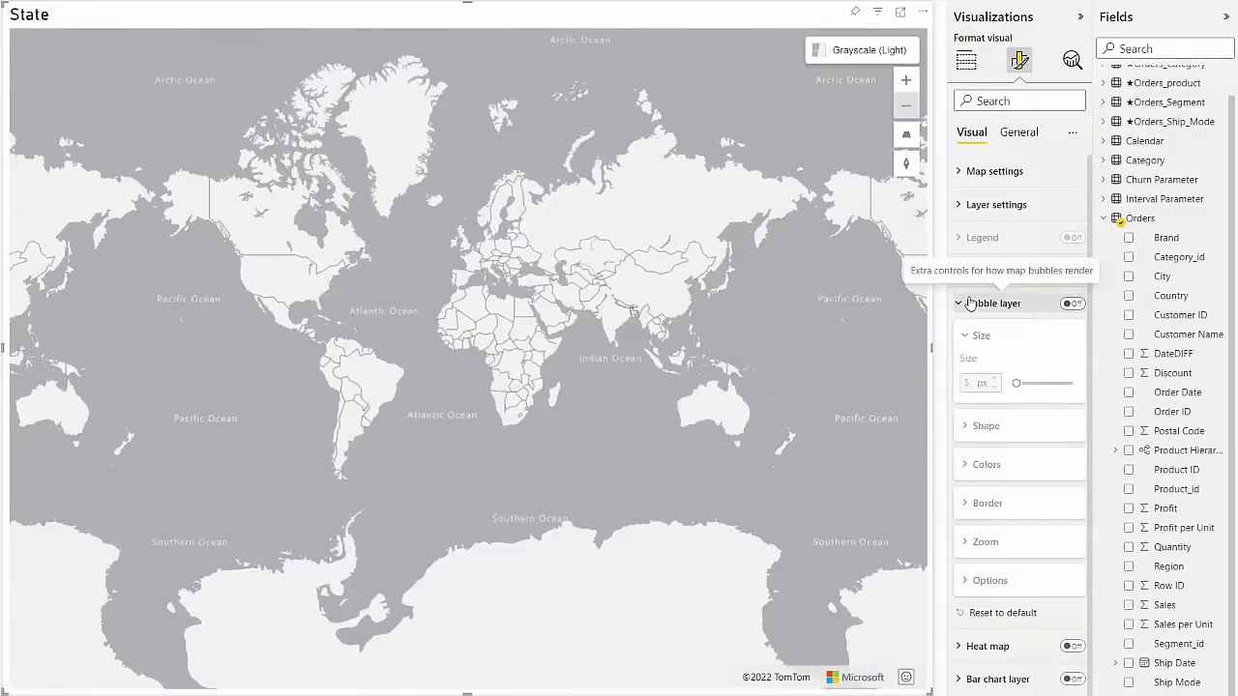
left_click(984, 306)
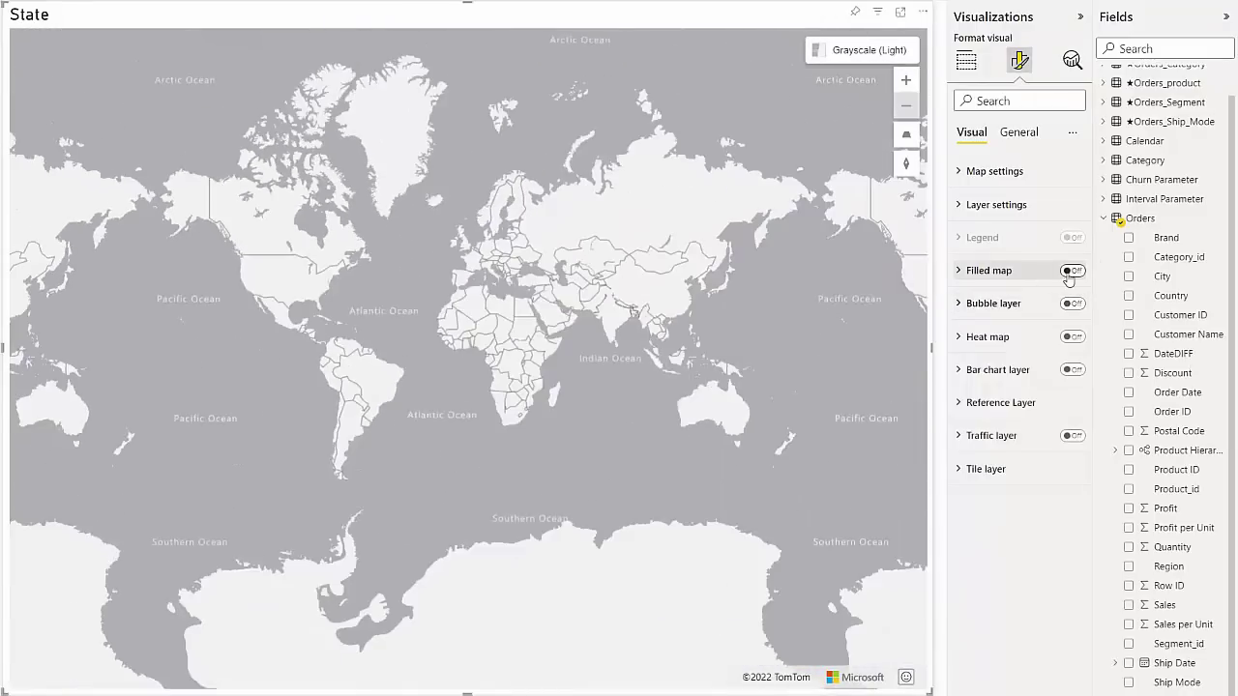
left_click(1072, 272)
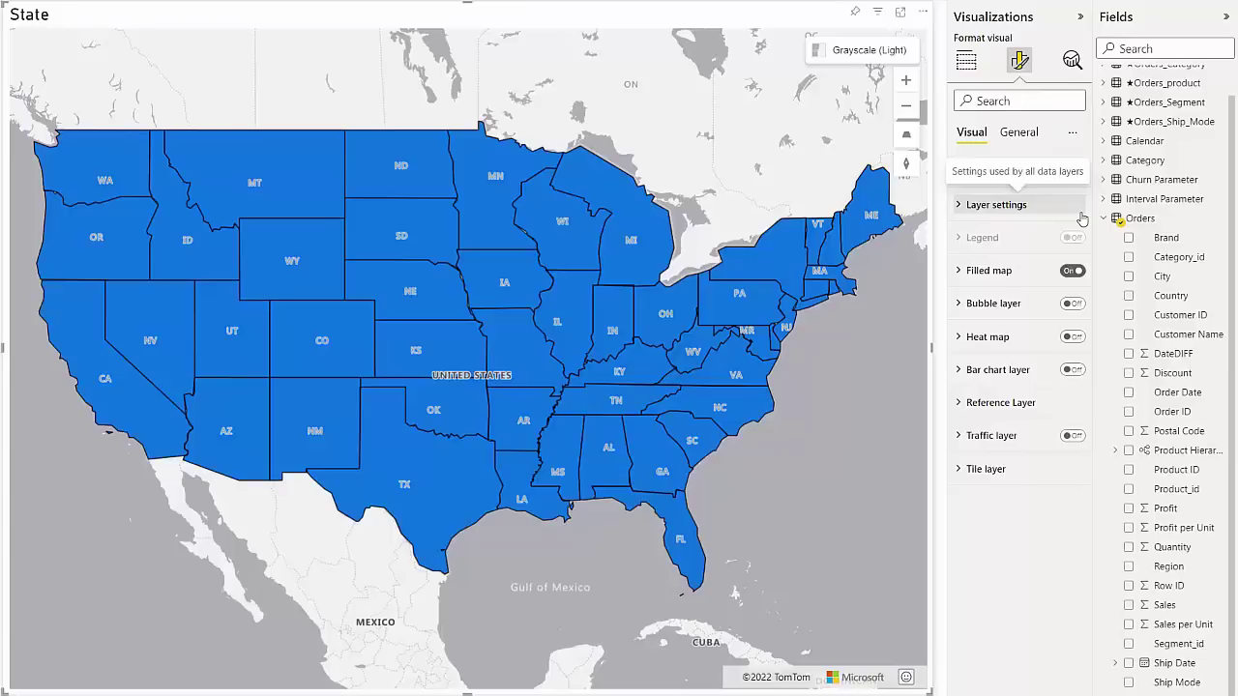
Try coloring the filled map's states with a gradient based on Sum of Sales, and clear that conditional color
left_click(965, 60)
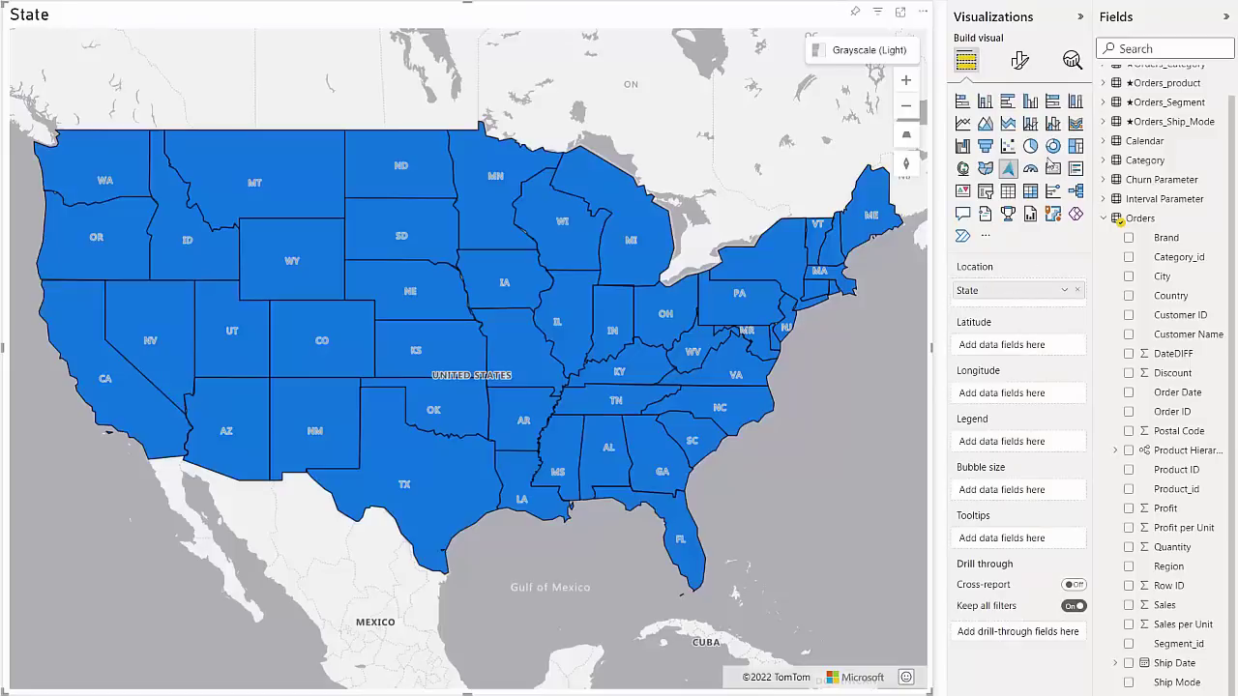
left_click(1020, 60)
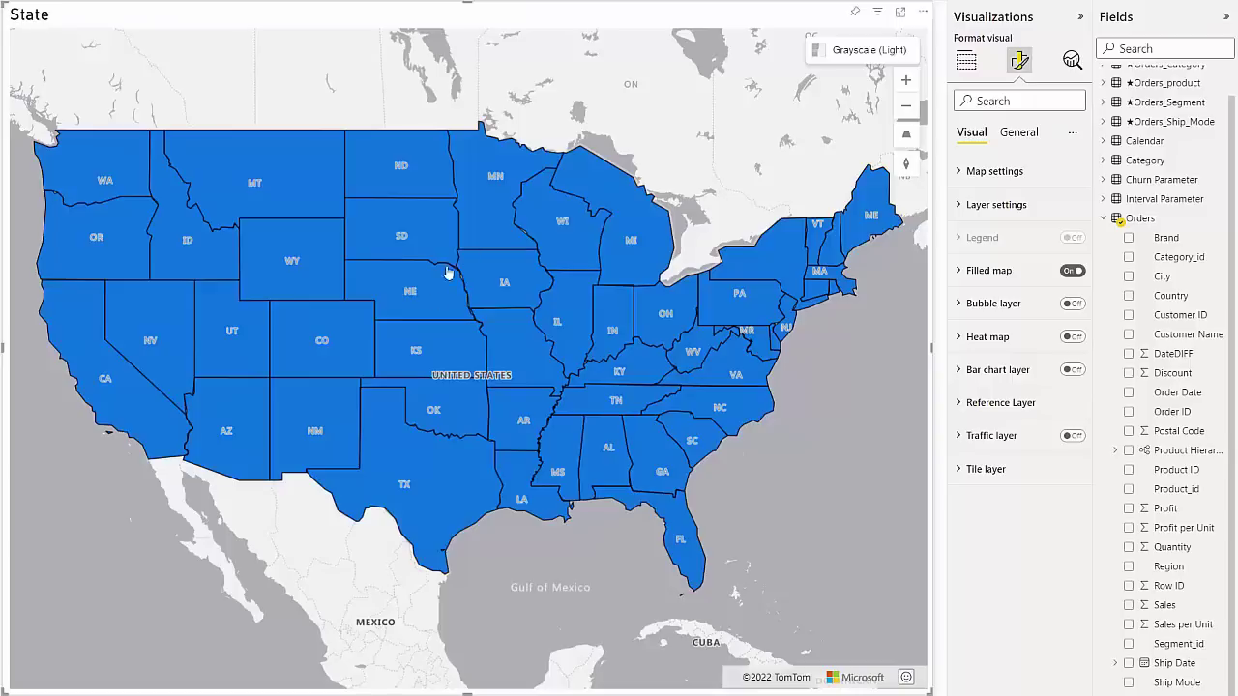
left_click(959, 269)
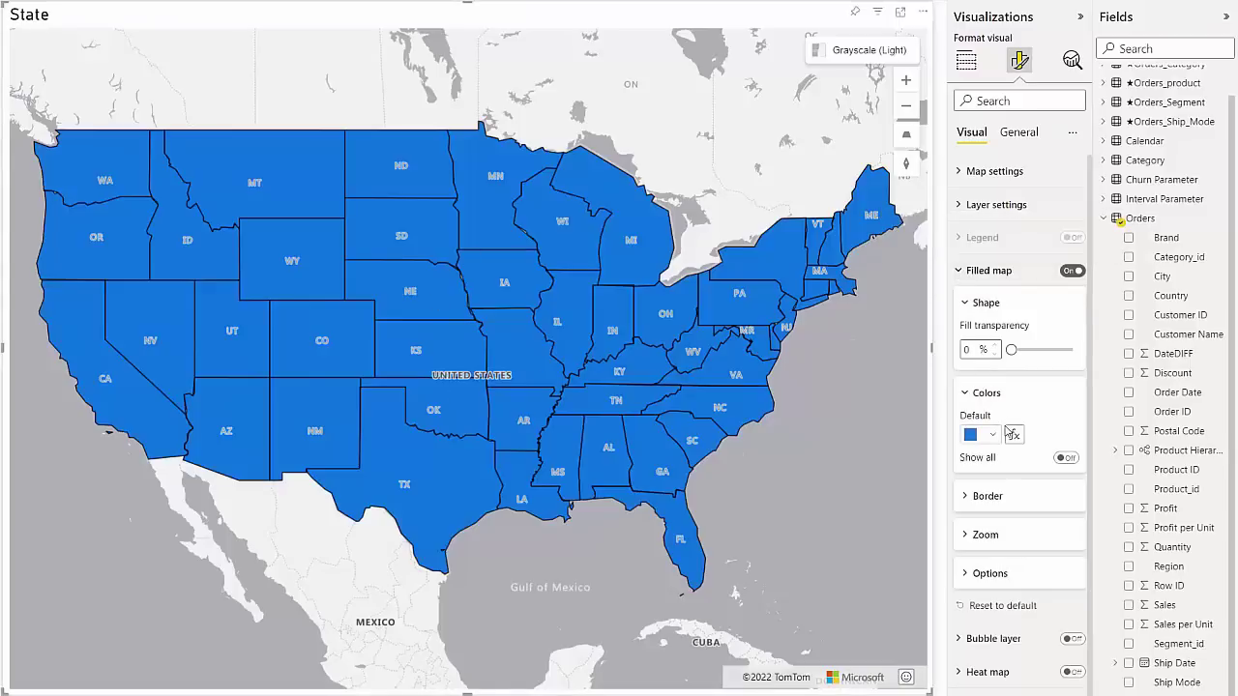
left_click(1012, 435)
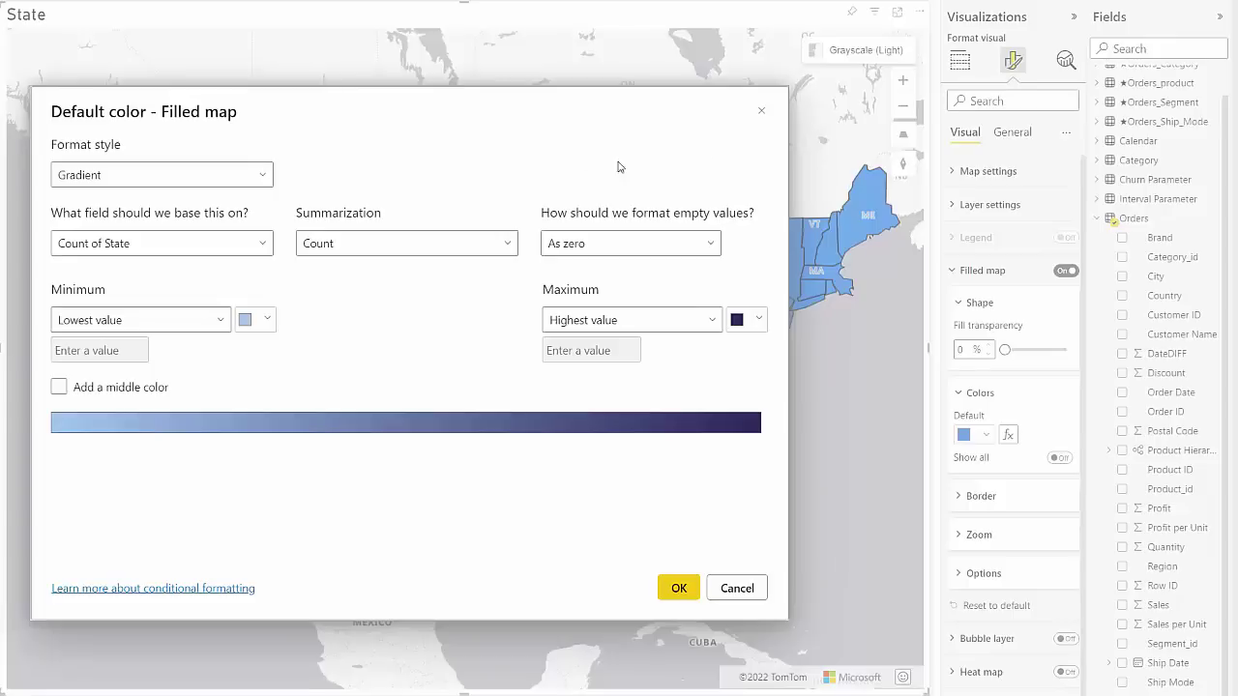
left_click(165, 243)
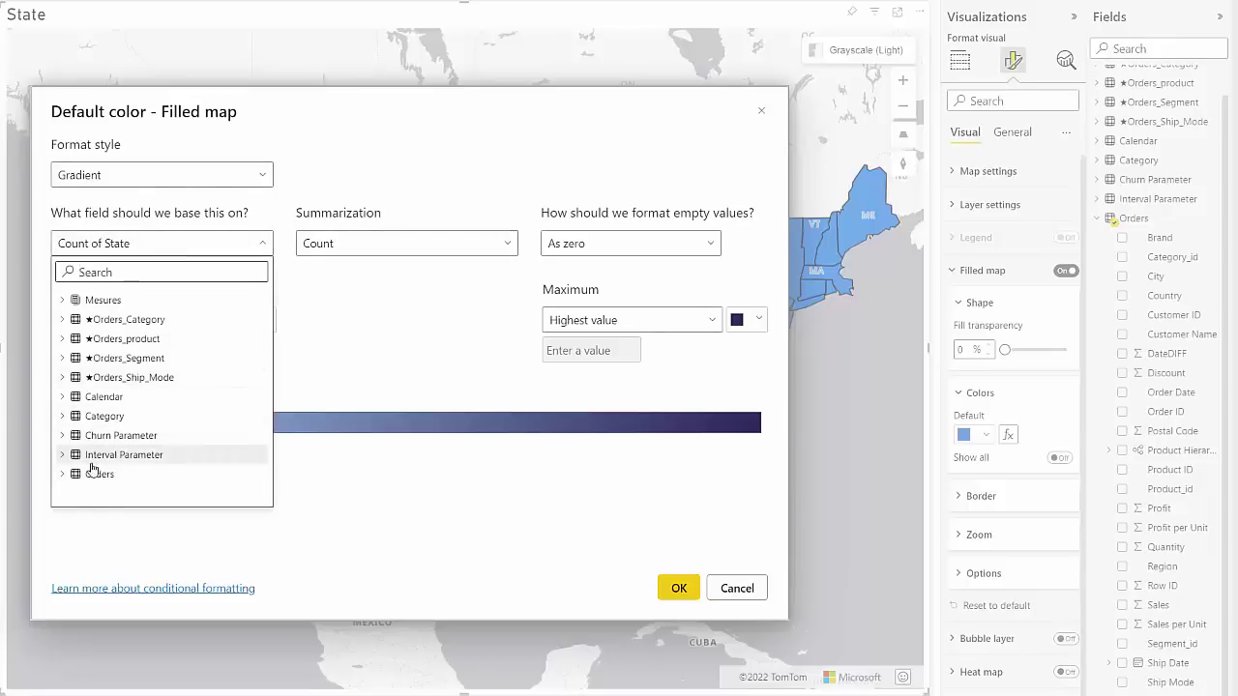
left_click(63, 474)
scroll(112, 406, "down", 8)
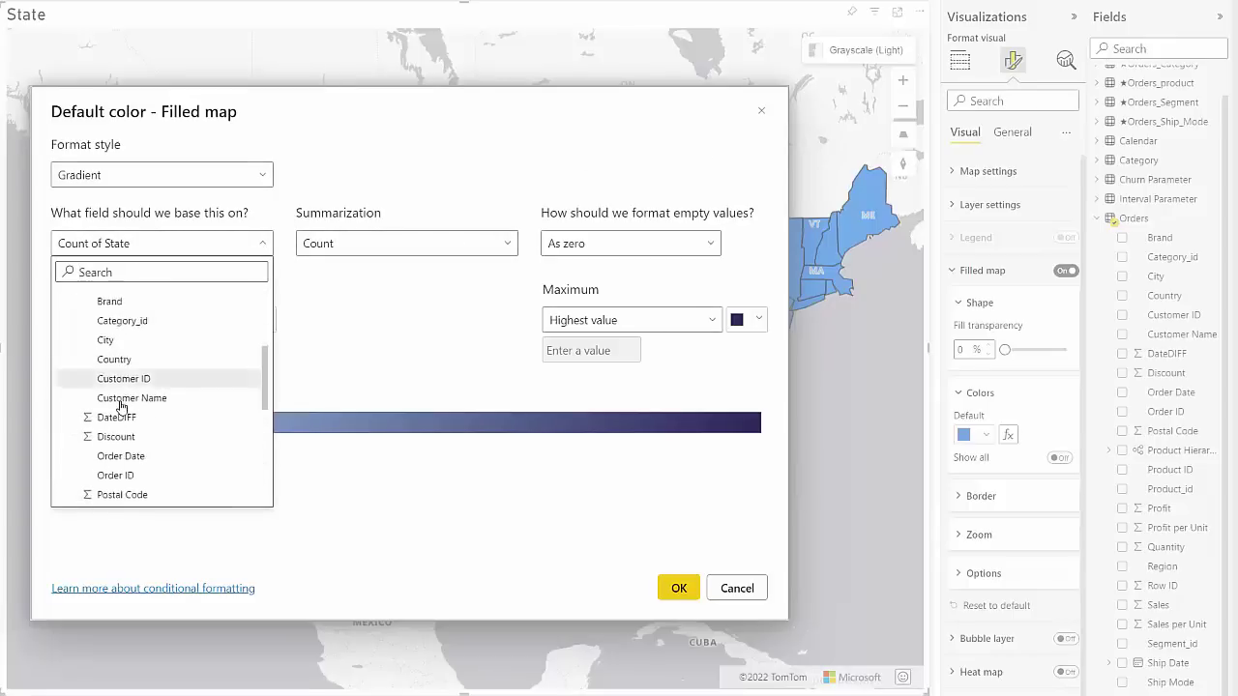
scroll(121, 452, "down", 3)
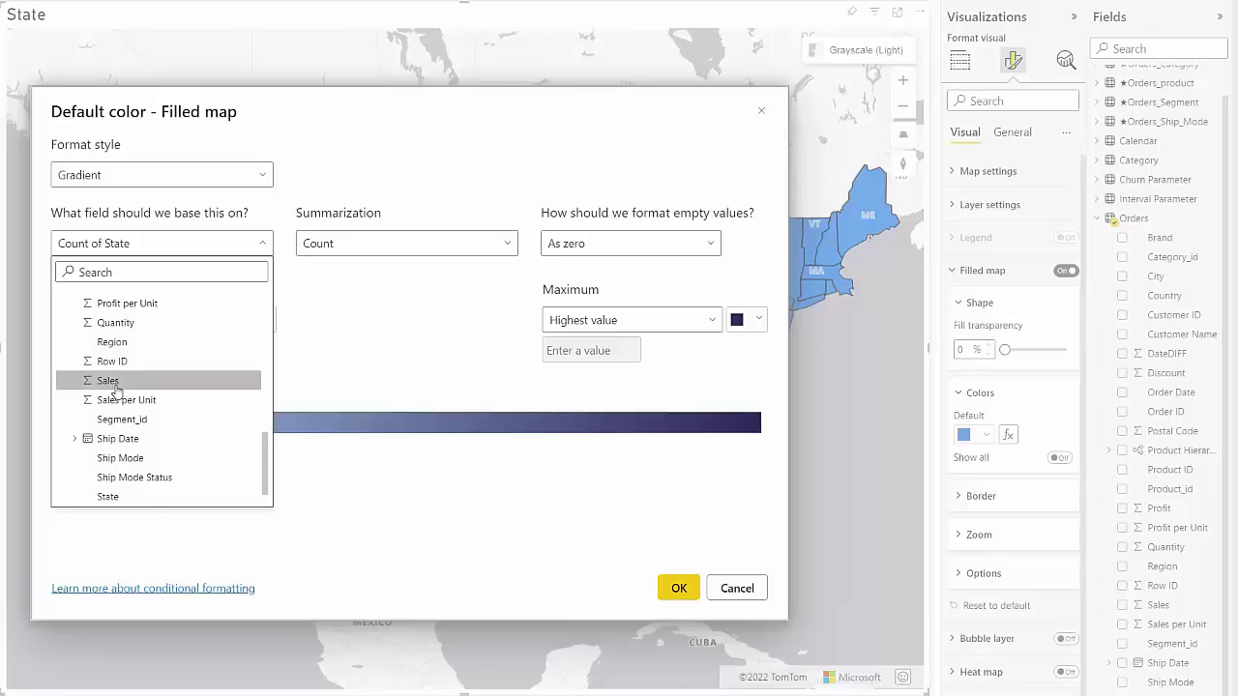
left_click(113, 386)
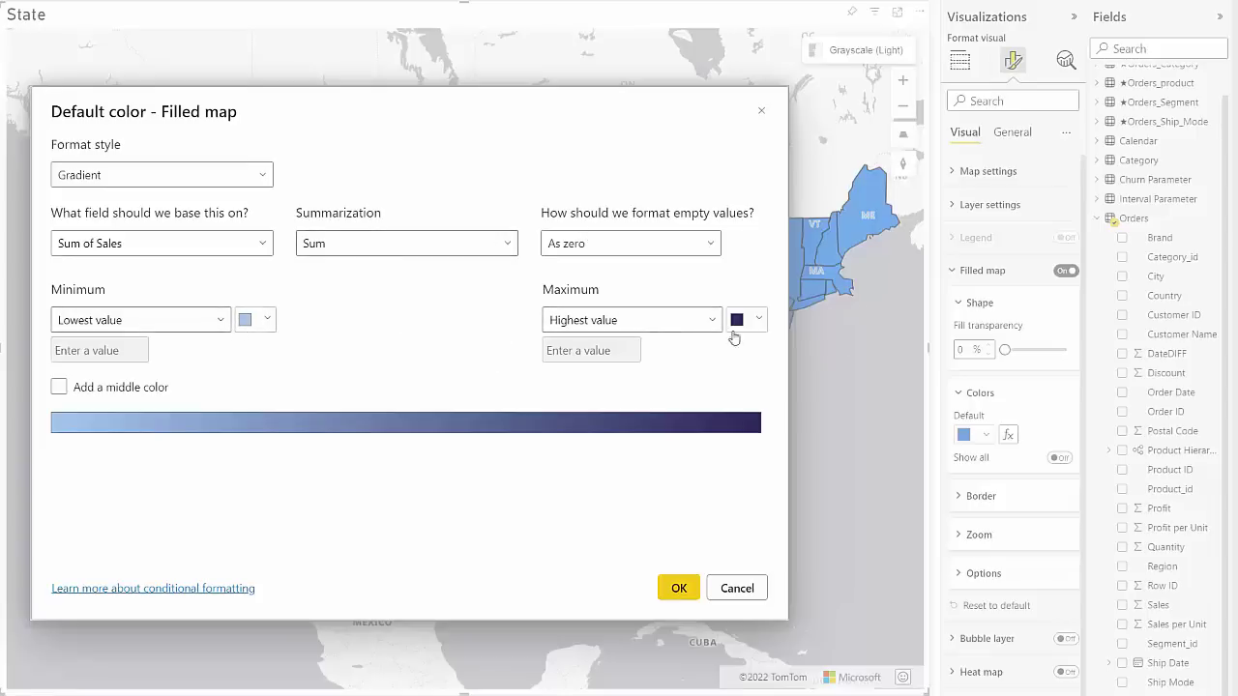
left_click(678, 589)
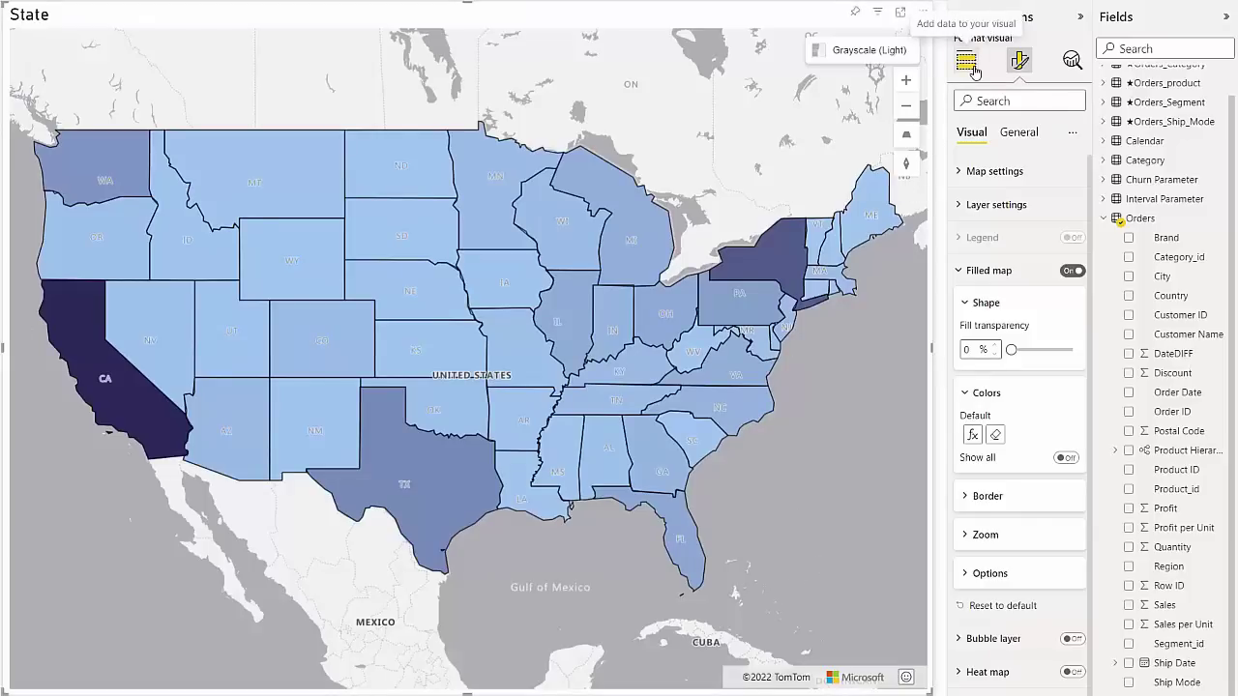
left_click(995, 434)
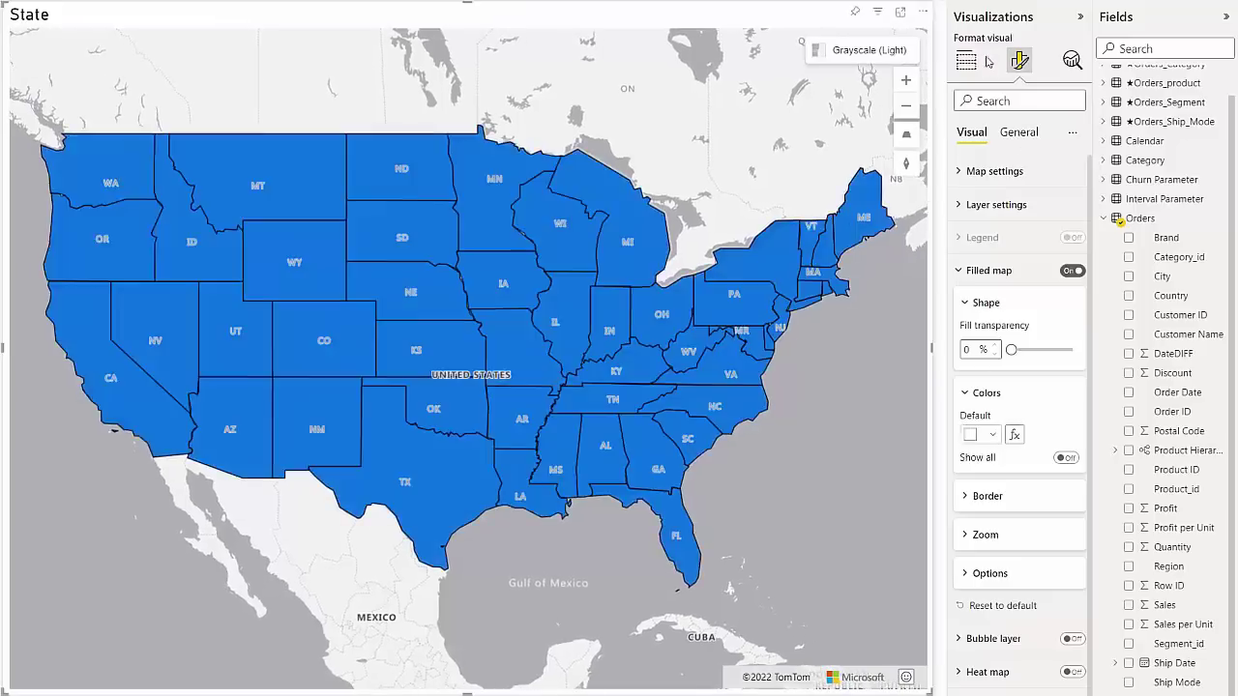
Try Category_id as the legend of the filled map and remove it again
left_click(967, 60)
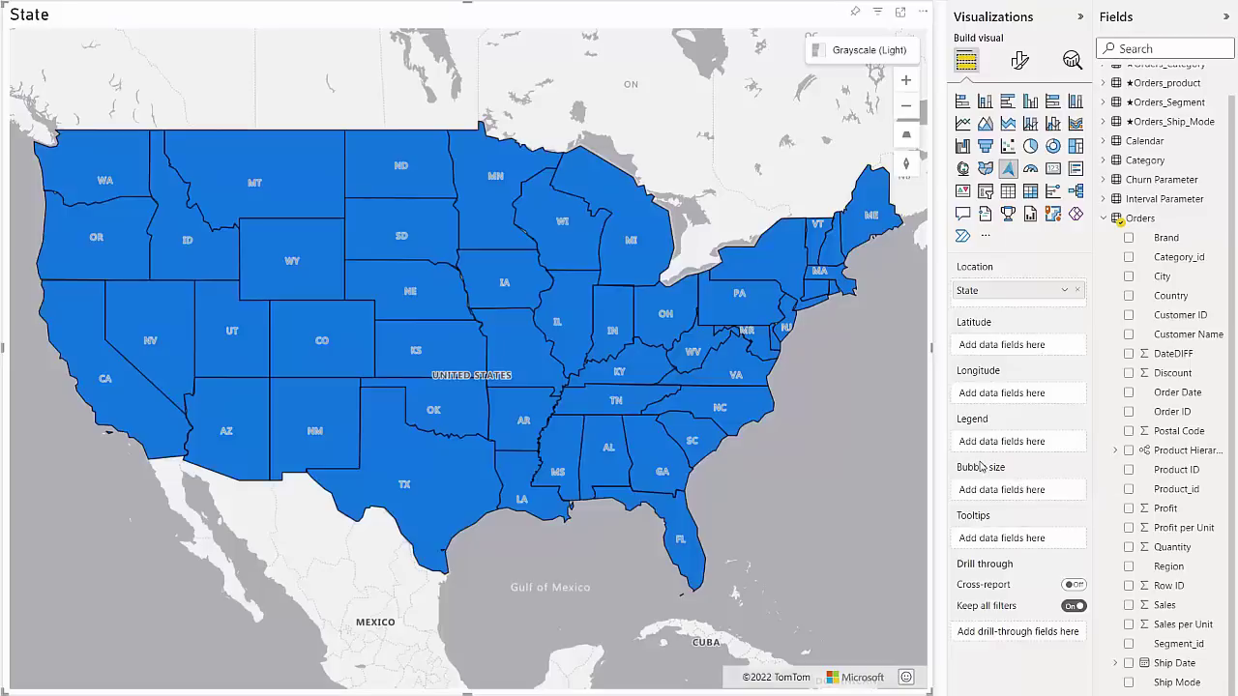
mouse_move(980, 468)
left_click_drag(1180, 264, 1033, 443)
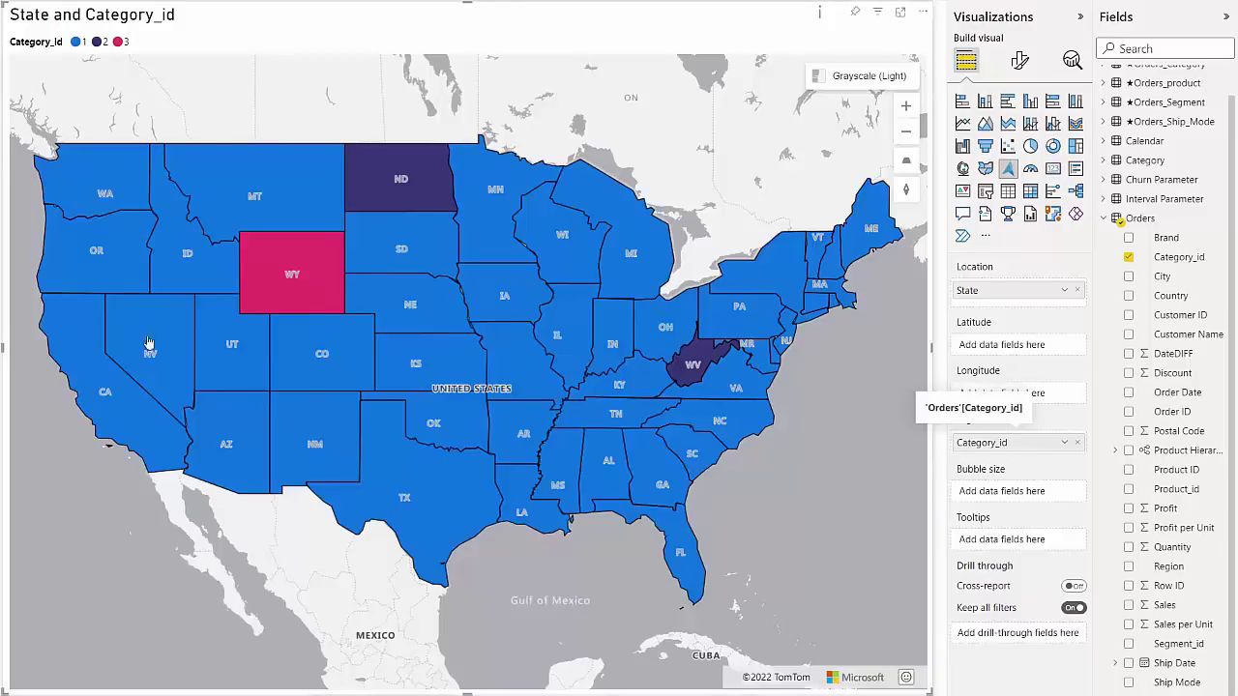
left_click(1078, 443)
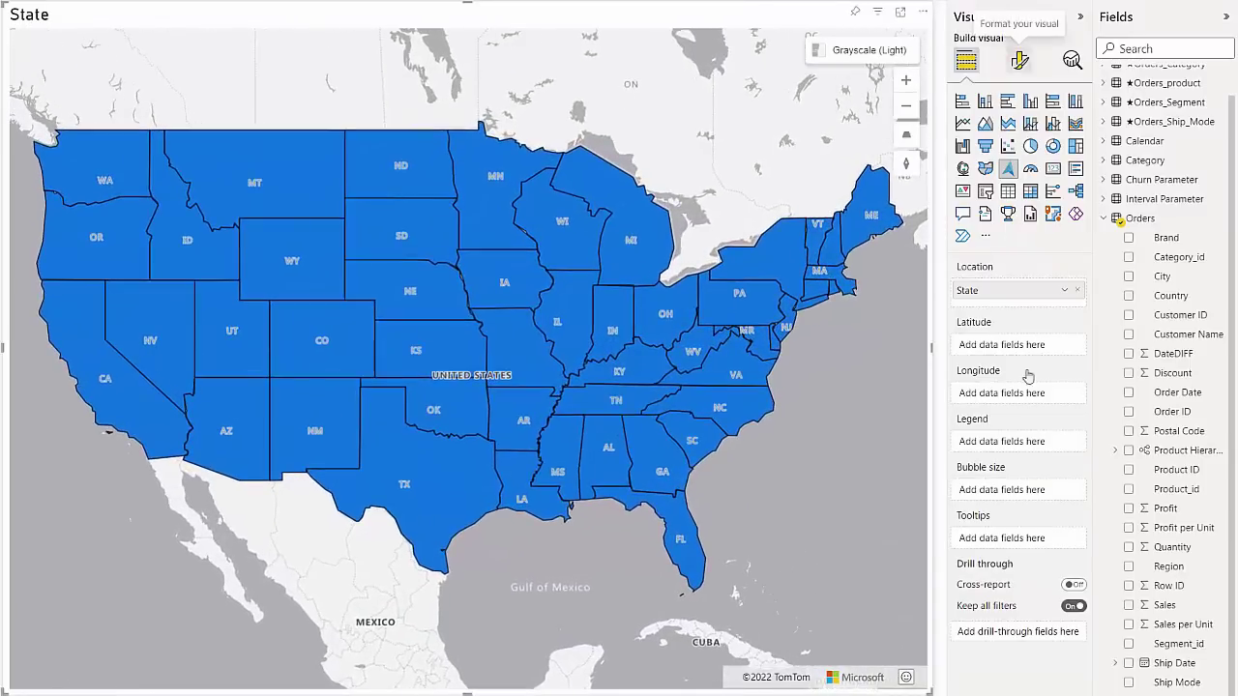
Open the format settings of the filled map
left_click(1020, 60)
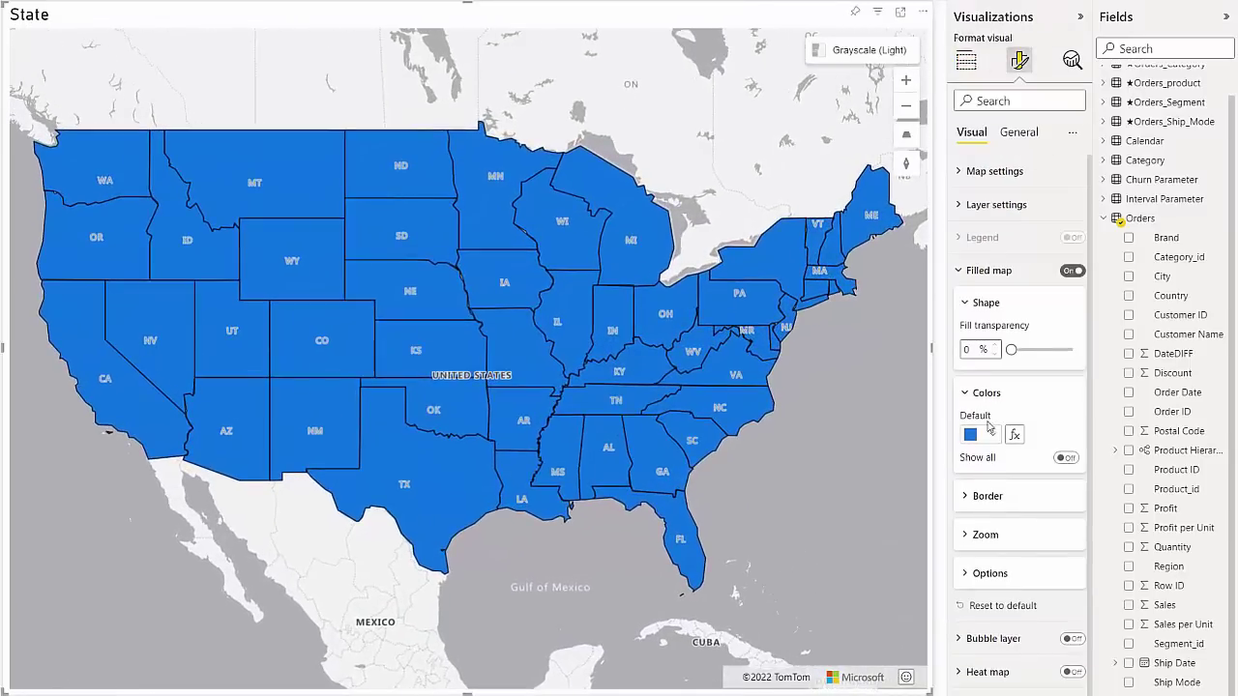